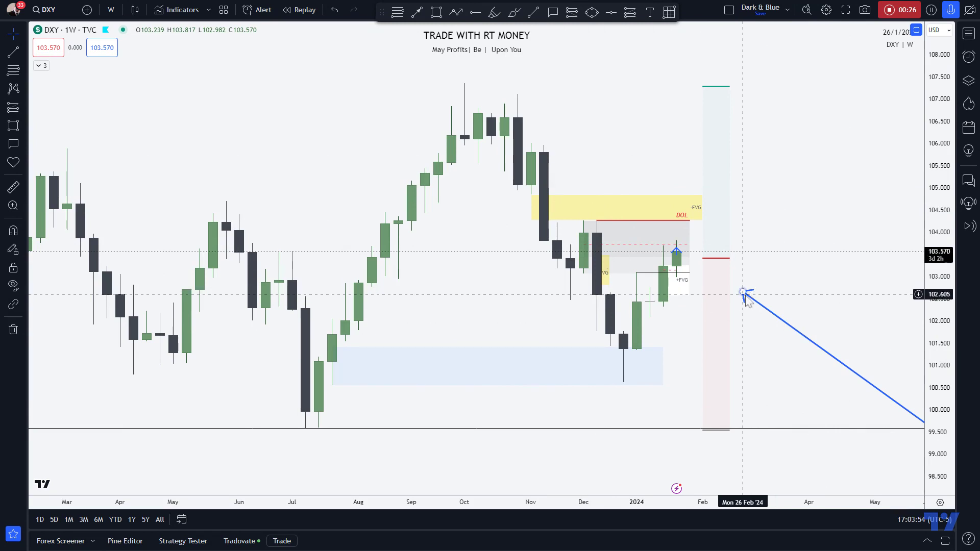
# Step: Point the long blue arrow at the late-July 2023 candle and draw a _Demand rectangle from 3 July 2023 to 18 March 2024, about 99.67 to 102.90
pyautogui.moveTo(743, 293)
pyautogui.mouseDown()
pyautogui.moveTo(514, 146)
pyautogui.moveTo(521, 99)
pyautogui.moveTo(520, 189)
pyautogui.moveTo(544, 192)
pyautogui.moveTo(573, 285)
pyautogui.moveTo(595, 228)
pyautogui.moveTo(534, 152)
pyautogui.moveTo(503, 207)
pyautogui.moveTo(402, 187)
pyautogui.moveTo(516, 176)
pyautogui.moveTo(437, 199)
pyautogui.moveTo(400, 251)
pyautogui.moveTo(399, 288)
pyautogui.moveTo(544, 117)
pyautogui.moveTo(527, 98)
pyautogui.moveTo(519, 203)
pyautogui.moveTo(533, 183)
pyautogui.moveTo(547, 189)
pyautogui.moveTo(550, 254)
pyautogui.moveTo(545, 169)
pyautogui.moveTo(553, 221)
pyautogui.moveTo(540, 212)
pyautogui.moveTo(693, 233)
pyautogui.moveTo(519, 204)
pyautogui.moveTo(519, 234)
pyautogui.moveTo(572, 266)
pyautogui.moveTo(600, 227)
pyautogui.moveTo(592, 265)
pyautogui.moveTo(604, 302)
pyautogui.moveTo(583, 269)
pyautogui.moveTo(638, 285)
pyautogui.moveTo(610, 287)
pyautogui.moveTo(609, 271)
pyautogui.moveTo(623, 351)
pyautogui.moveTo(297, 339)
pyautogui.moveTo(302, 361)
pyautogui.moveTo(331, 391)
pyautogui.moveTo(332, 354)
pyautogui.mouseUp()
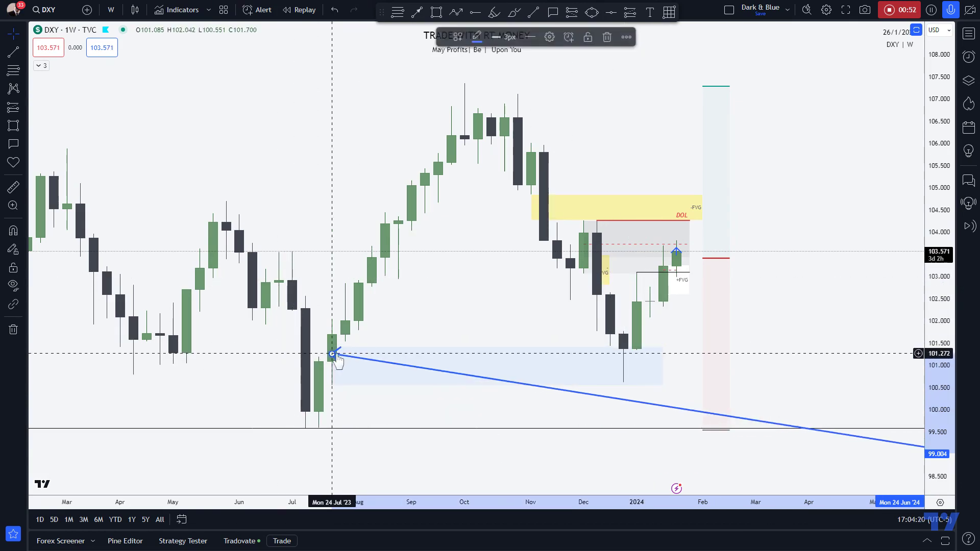
pyautogui.click(436, 12)
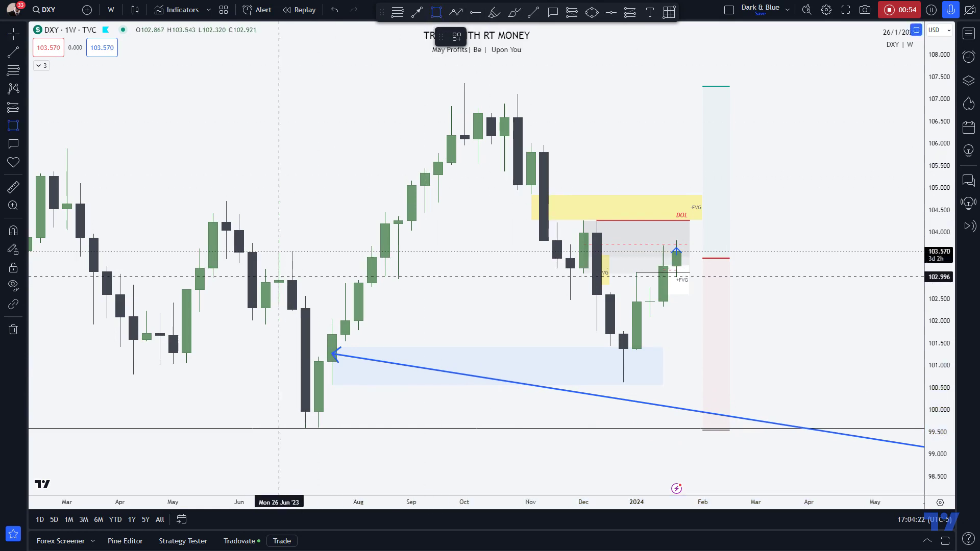
pyautogui.moveTo(292, 280)
pyautogui.mouseDown()
pyautogui.moveTo(411, 367)
pyautogui.moveTo(359, 430)
pyautogui.mouseUp()
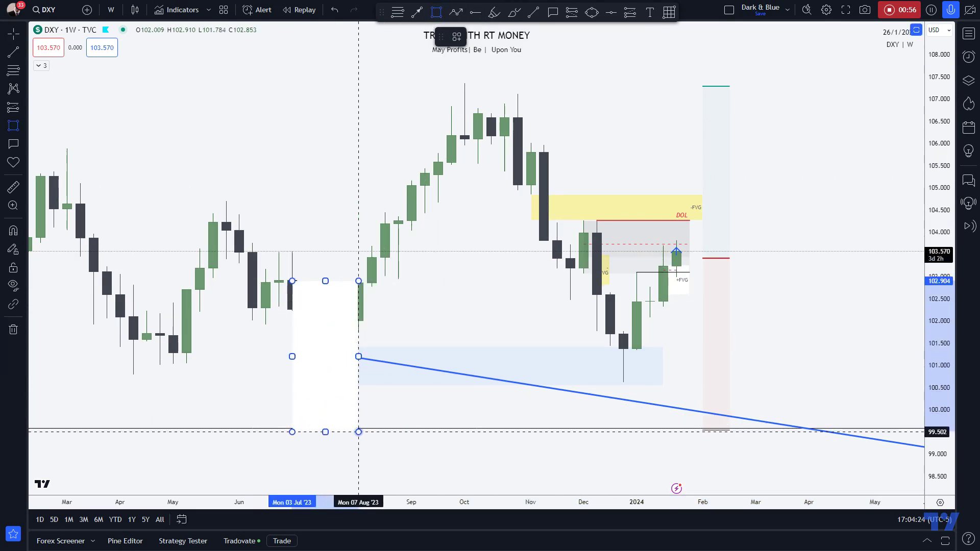
pyautogui.moveTo(358, 352); pyautogui.dragTo(782, 353)
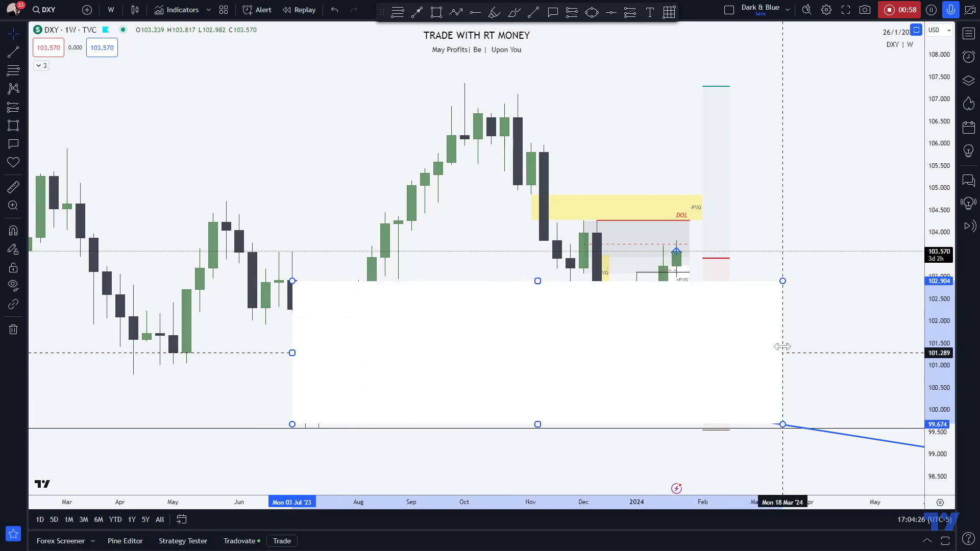
pyautogui.click(456, 37)
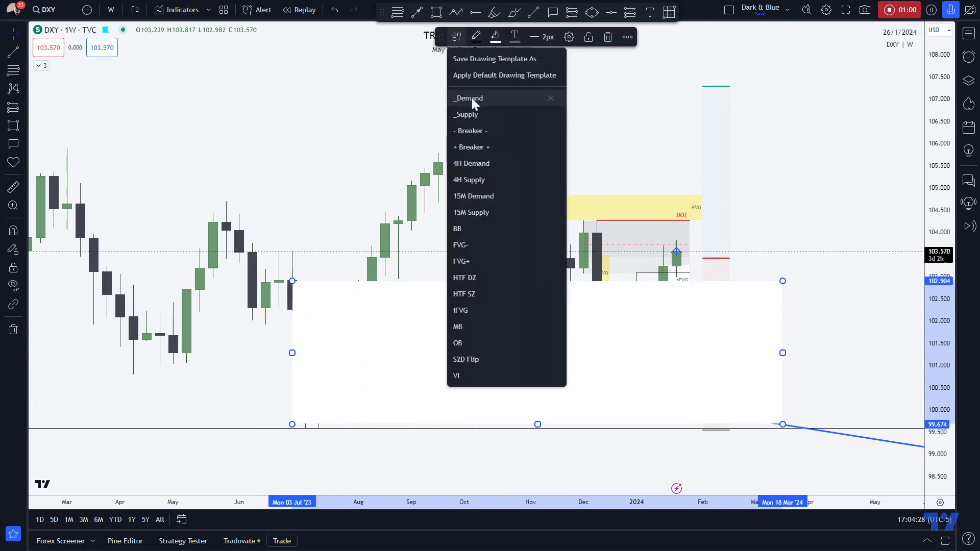
pyautogui.click(471, 99)
pyautogui.click(848, 179)
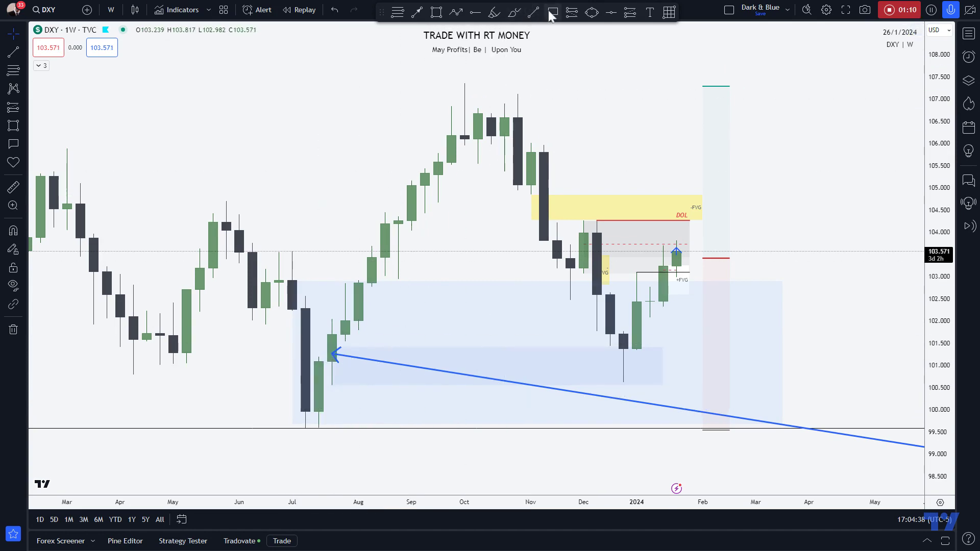
# Step: Draw a rectangle from 17 July 2023 to 5 February 2024, about 101.23 to 101.55, and apply the FVG+ template to it
pyautogui.click(434, 14)
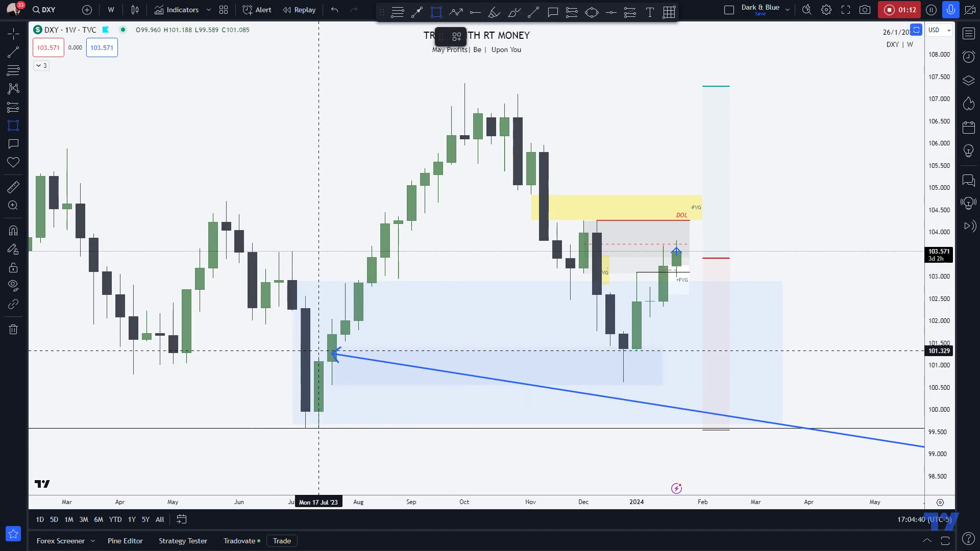
pyautogui.click(318, 355)
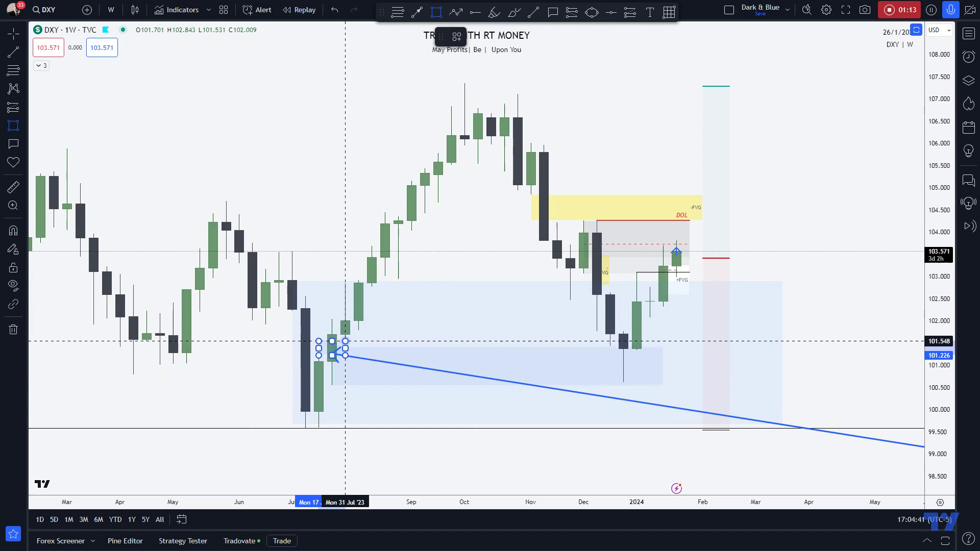
pyautogui.click(346, 341)
pyautogui.moveTo(346, 348); pyautogui.dragTo(702, 348)
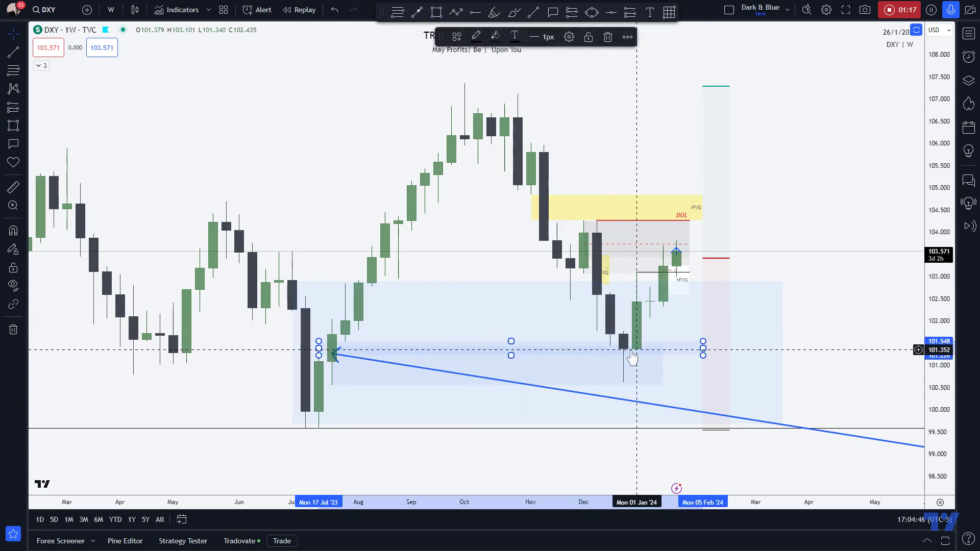
pyautogui.click(456, 37)
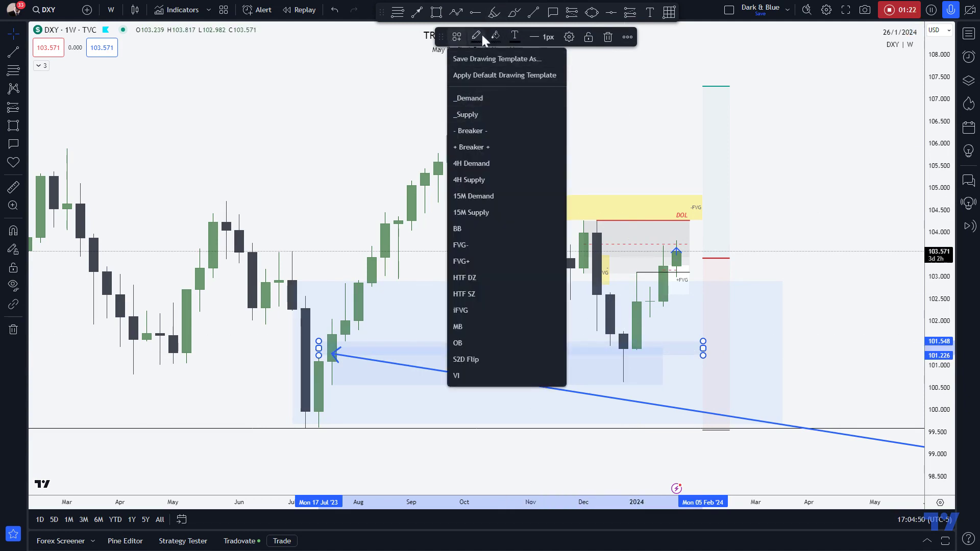
pyautogui.click(458, 36)
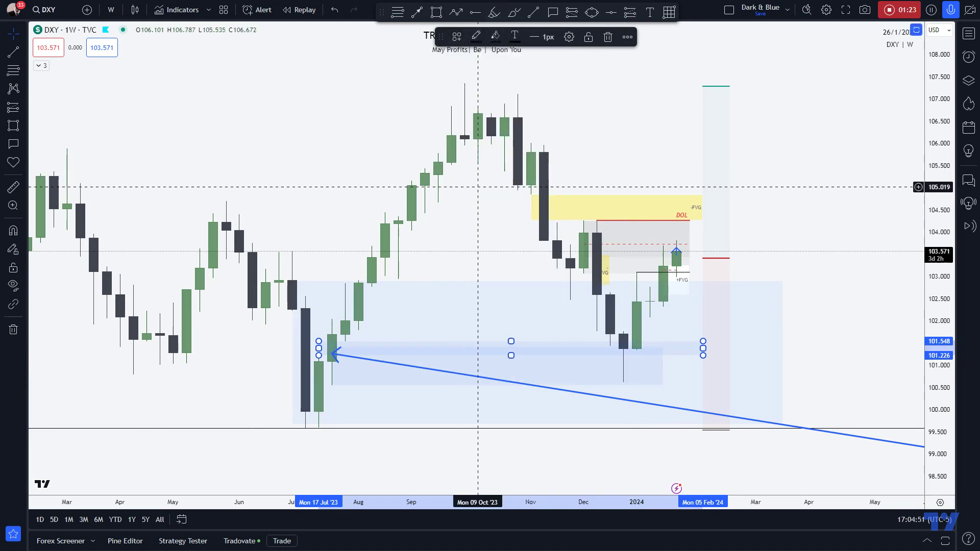
pyautogui.click(457, 37)
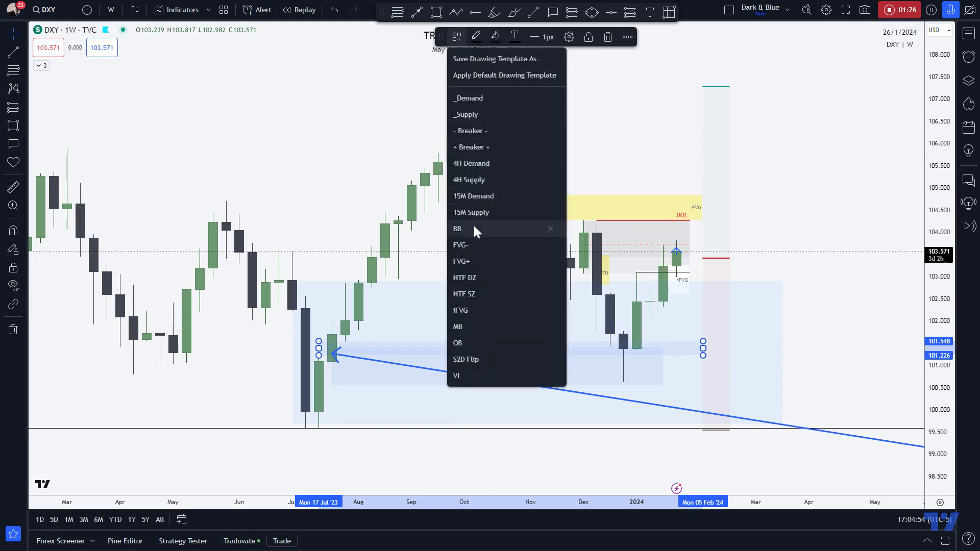
pyautogui.click(470, 258)
pyautogui.click(652, 168)
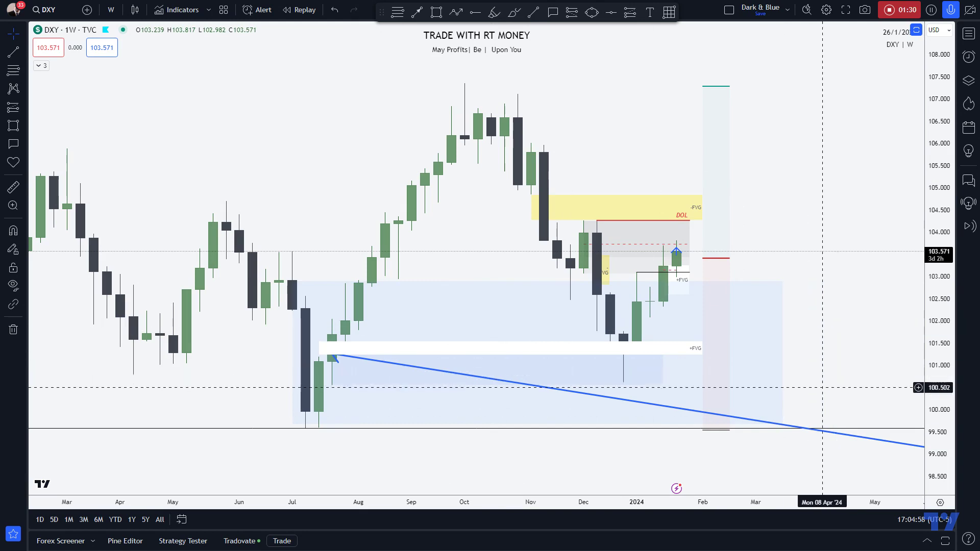
# Step: Bring the DXY candles to the front of the visual order, above the drawn zones
pyautogui.rightClick(395, 220)
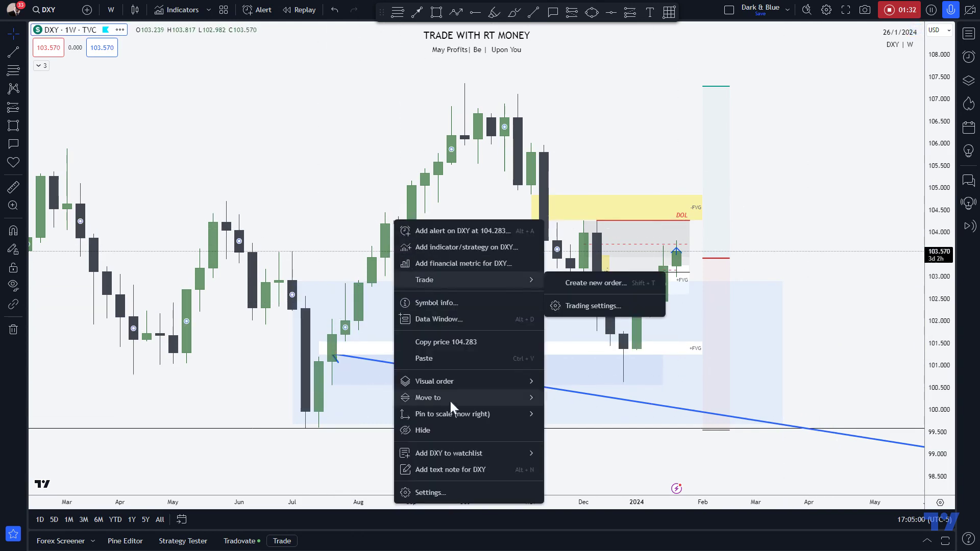
pyautogui.moveTo(494, 387)
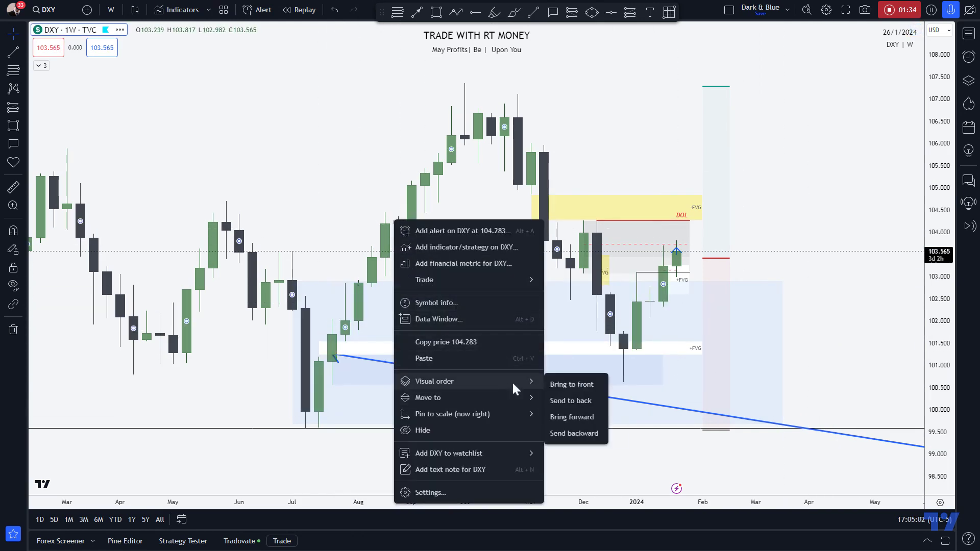
pyautogui.click(551, 385)
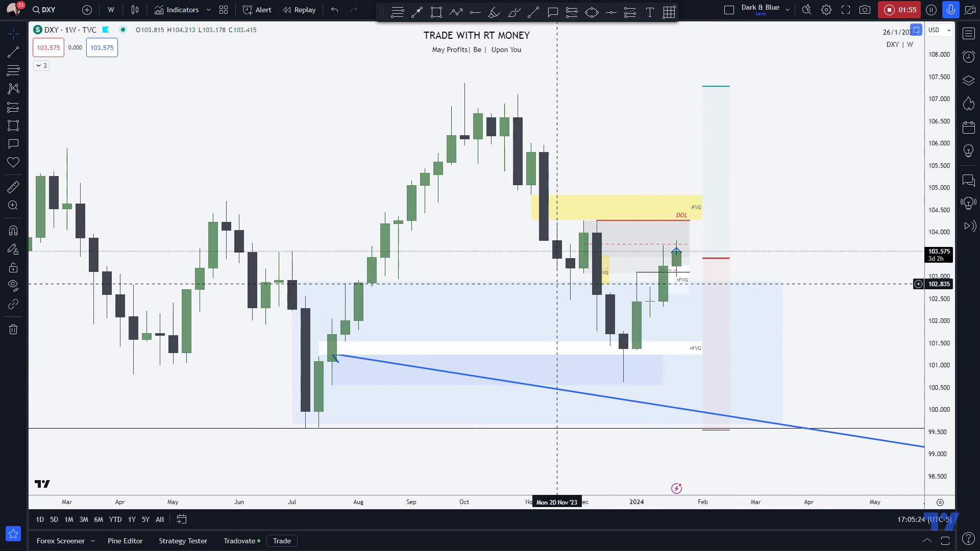
# Step: Point the arrow at the 25 December 2023 candle and box the gap to 8 January 2024, about 101.76 to 102.01, using the FVG+ template
pyautogui.moveTo(332, 353); pyautogui.dragTo(636, 373)
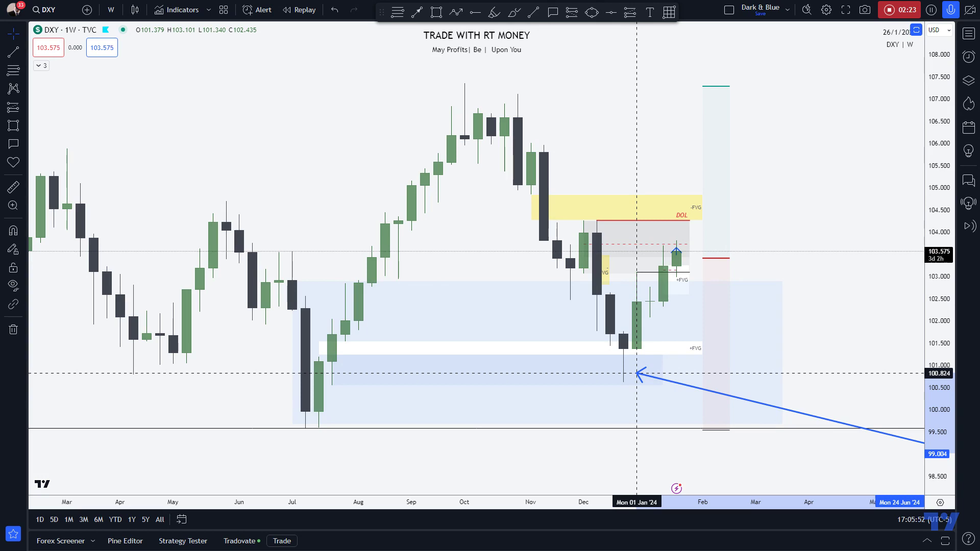
pyautogui.moveTo(636, 373)
pyautogui.mouseDown()
pyautogui.moveTo(625, 269)
pyautogui.moveTo(628, 352)
pyautogui.moveTo(641, 298)
pyautogui.moveTo(627, 357)
pyautogui.moveTo(642, 265)
pyautogui.moveTo(620, 341)
pyautogui.moveTo(645, 326)
pyautogui.moveTo(648, 314)
pyautogui.moveTo(623, 327)
pyautogui.moveTo(643, 312)
pyautogui.moveTo(624, 331)
pyautogui.mouseUp()
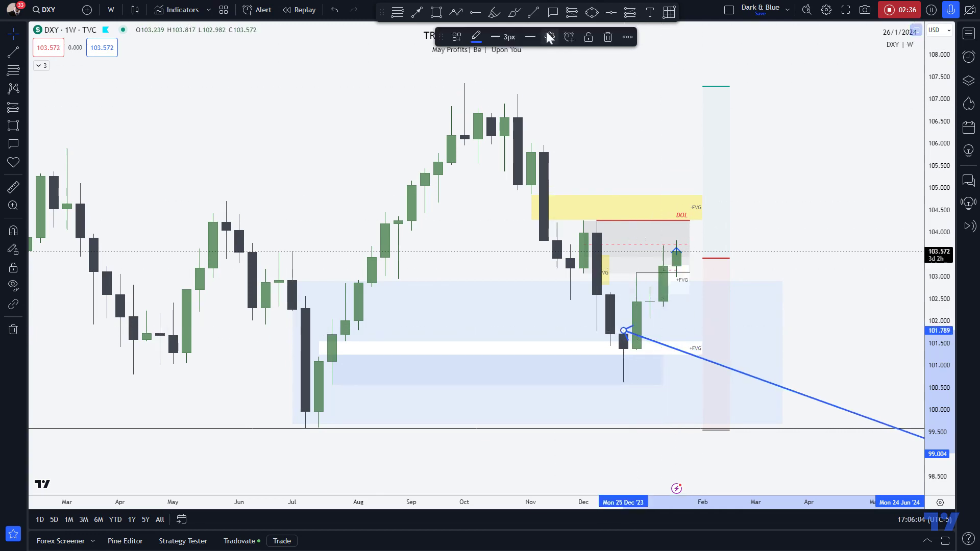
pyautogui.click(436, 13)
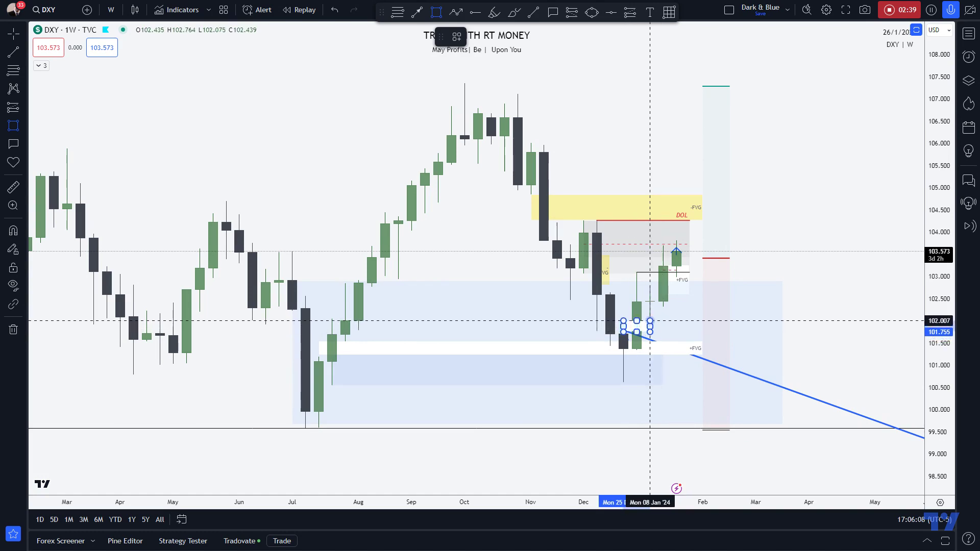
pyautogui.click(650, 320)
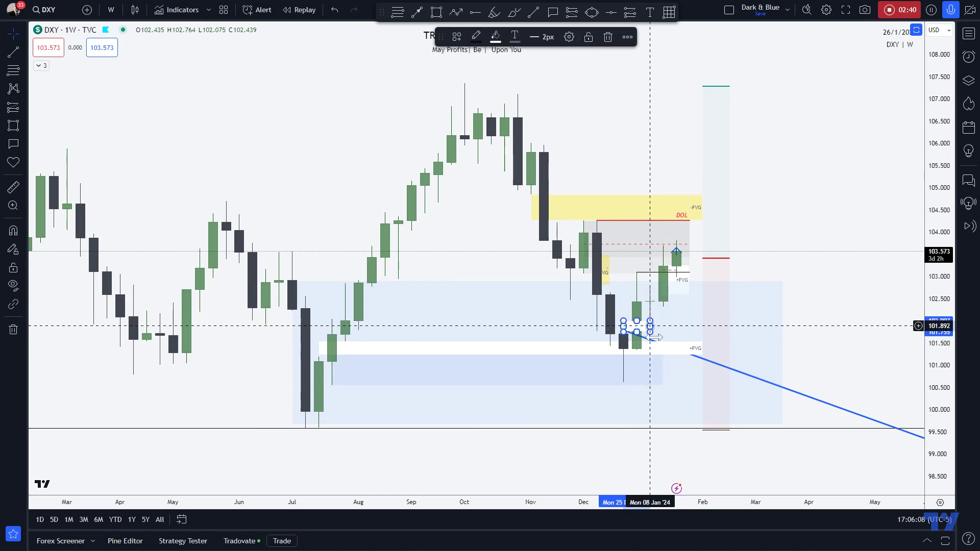
pyautogui.click(456, 37)
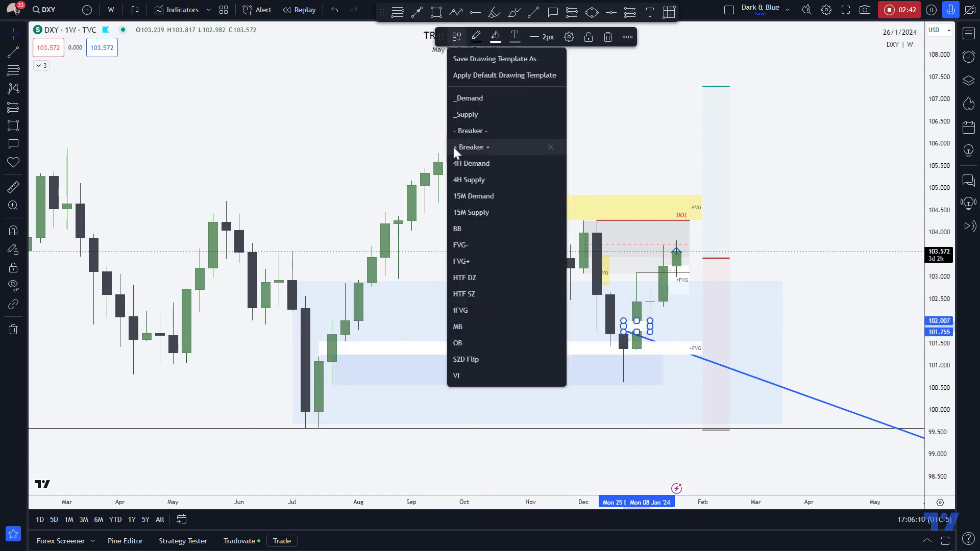
pyautogui.click(471, 260)
pyautogui.click(776, 435)
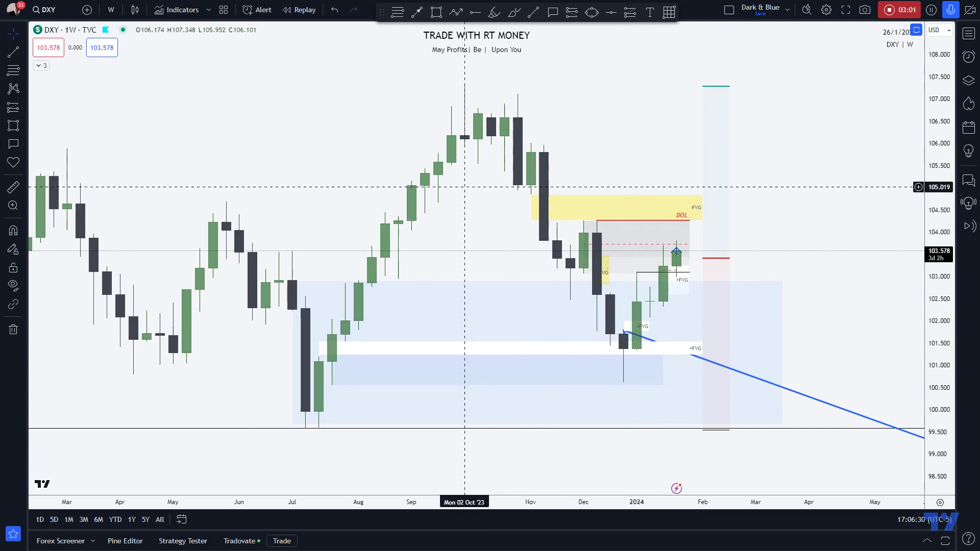
# Step: Switch the chart to the 1-day timeframe with a stretched price scale, and move the long blue arrow clear of the candles
pyautogui.click(110, 10)
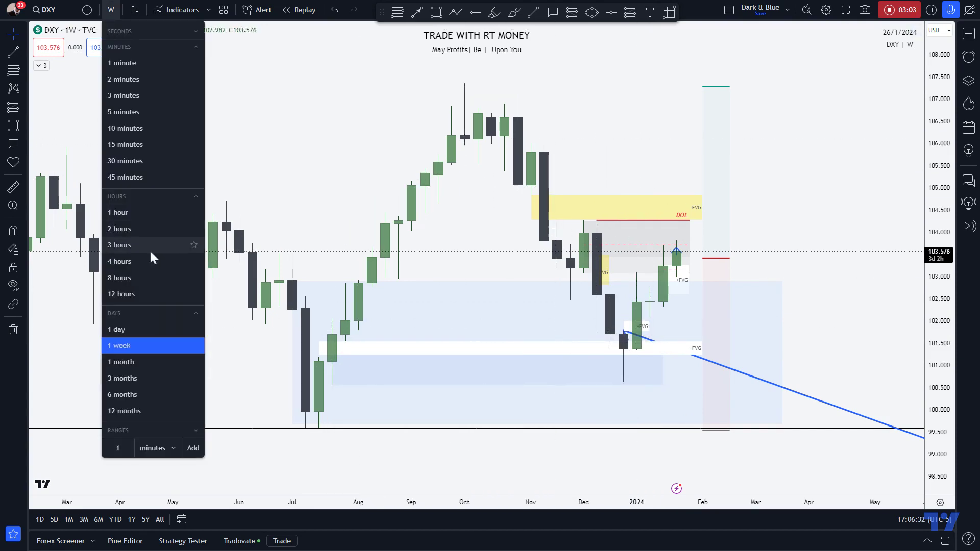
pyautogui.click(126, 327)
pyautogui.scroll(-3, 743, 345)
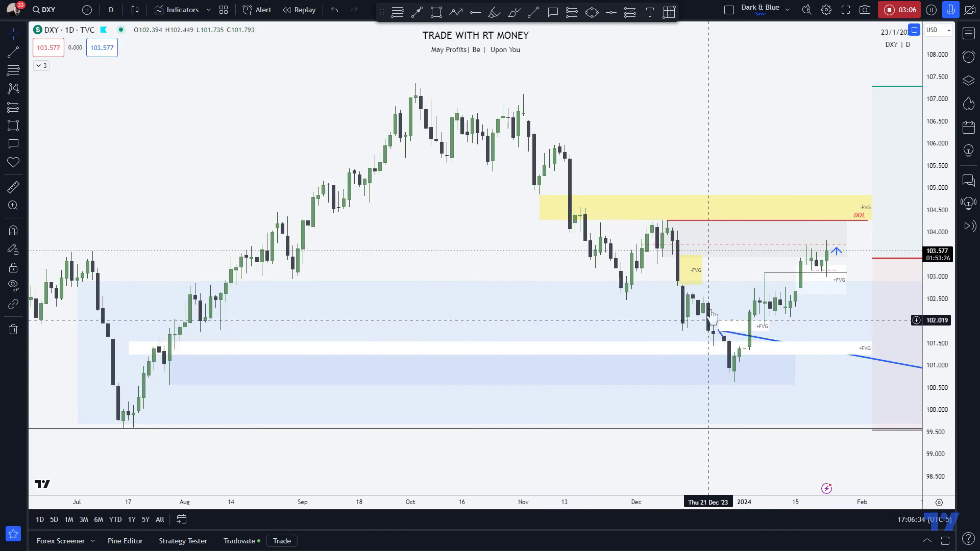
pyautogui.moveTo(744, 107); pyautogui.dragTo(546, 185)
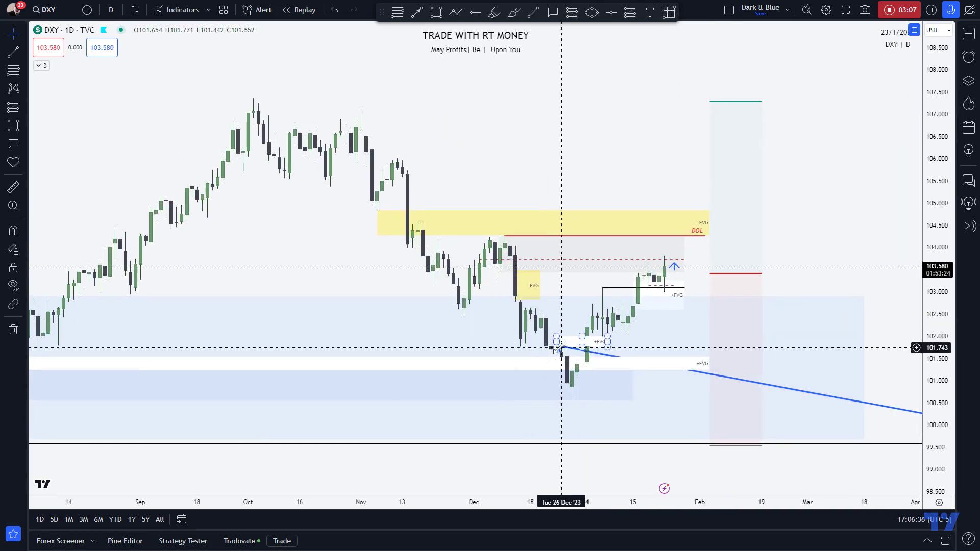
pyautogui.moveTo(795, 394); pyautogui.dragTo(736, 319)
pyautogui.moveTo(927, 311); pyautogui.dragTo(908, 6)
pyautogui.moveTo(828, 245); pyautogui.dragTo(838, 158)
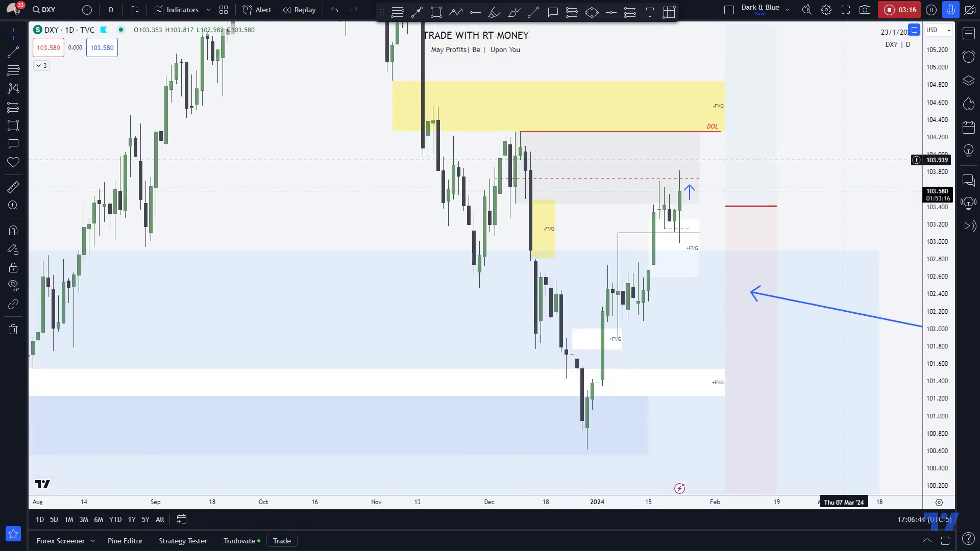
pyautogui.scroll(3, 837, 158)
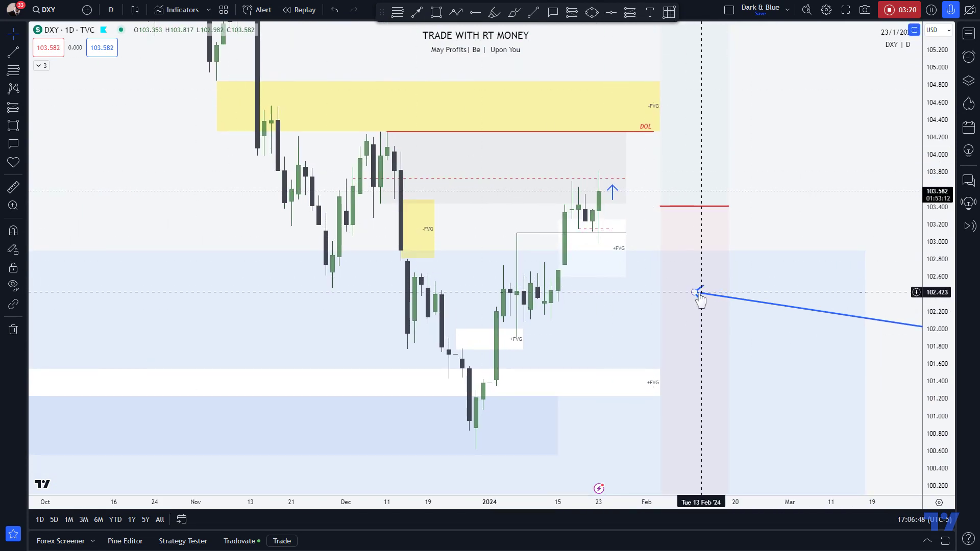
# Step: Point the long blue arrow at the early-December 2023 highs and the late-January 2024 candles, ending beside the small +FVG box near 101.85
pyautogui.moveTo(700, 293); pyautogui.dragTo(401, 165)
pyautogui.moveTo(401, 217); pyautogui.dragTo(368, 189)
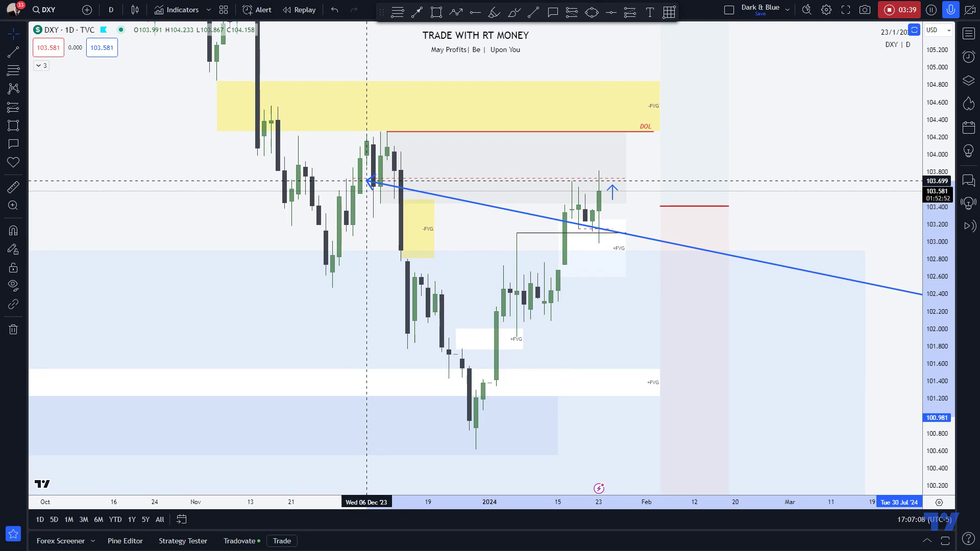
pyautogui.moveTo(366, 181); pyautogui.dragTo(619, 209)
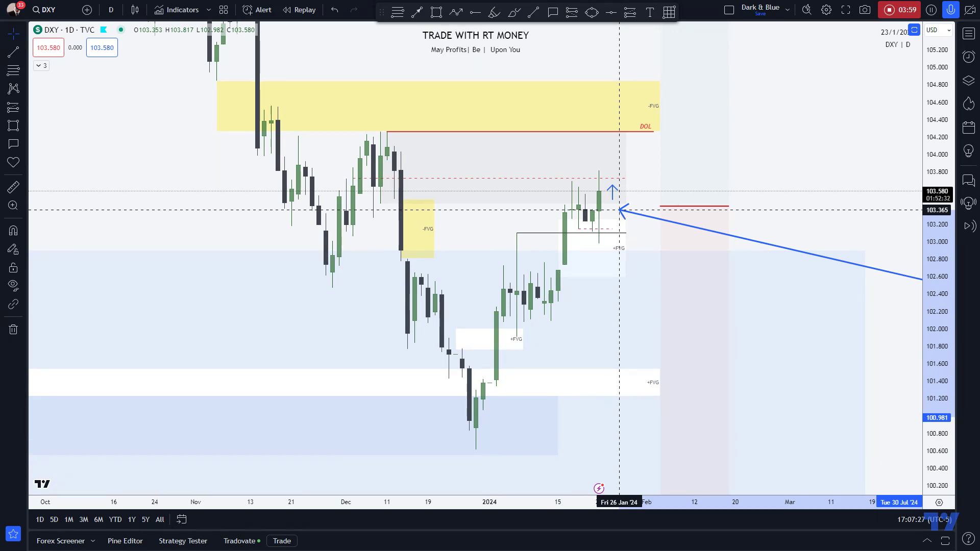
pyautogui.moveTo(619, 210); pyautogui.dragTo(593, 287)
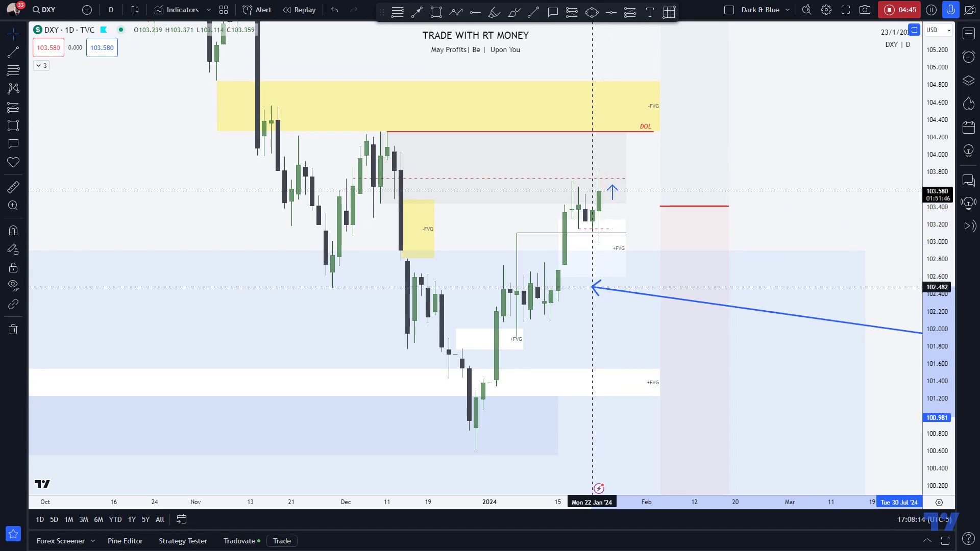
pyautogui.moveTo(592, 286); pyautogui.dragTo(551, 343)
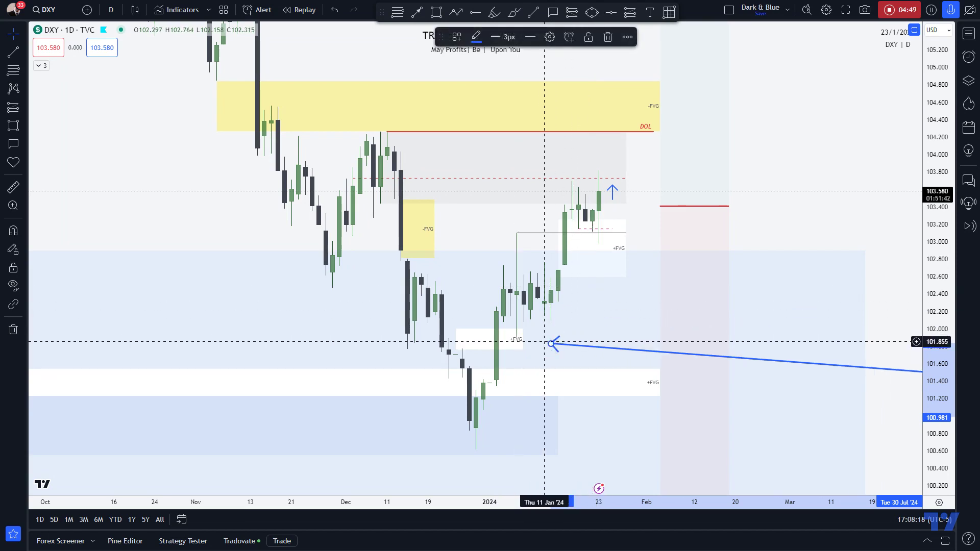
# Step: Extend the small +FVG box that starts on 25 December 2023 to just past the latest daily candle
pyautogui.rightClick(543, 341)
pyautogui.click(522, 339)
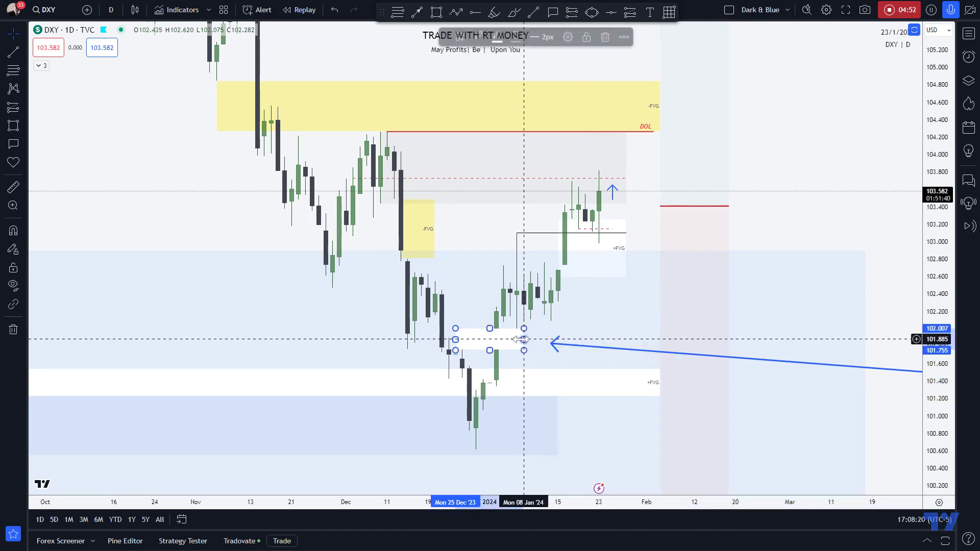
pyautogui.moveTo(522, 340); pyautogui.dragTo(605, 340)
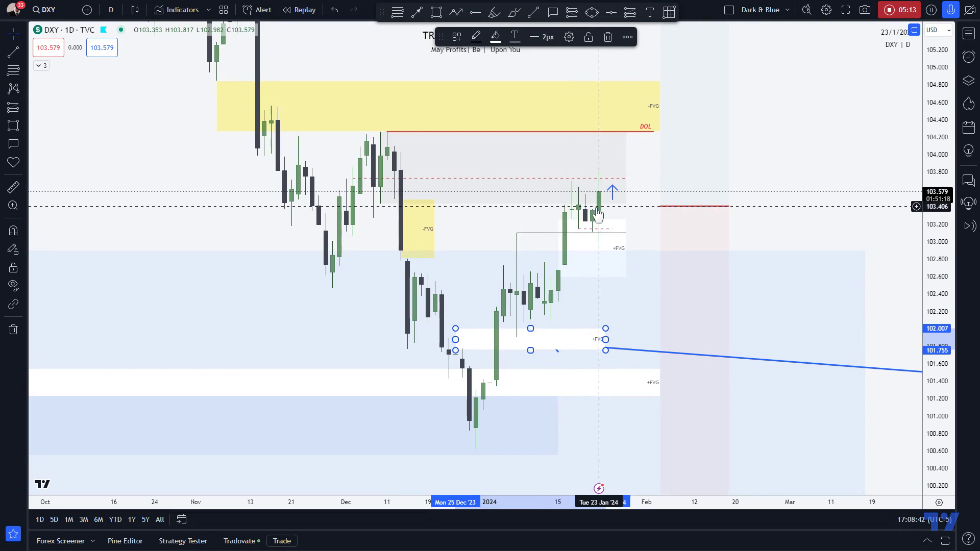
pyautogui.click(640, 168)
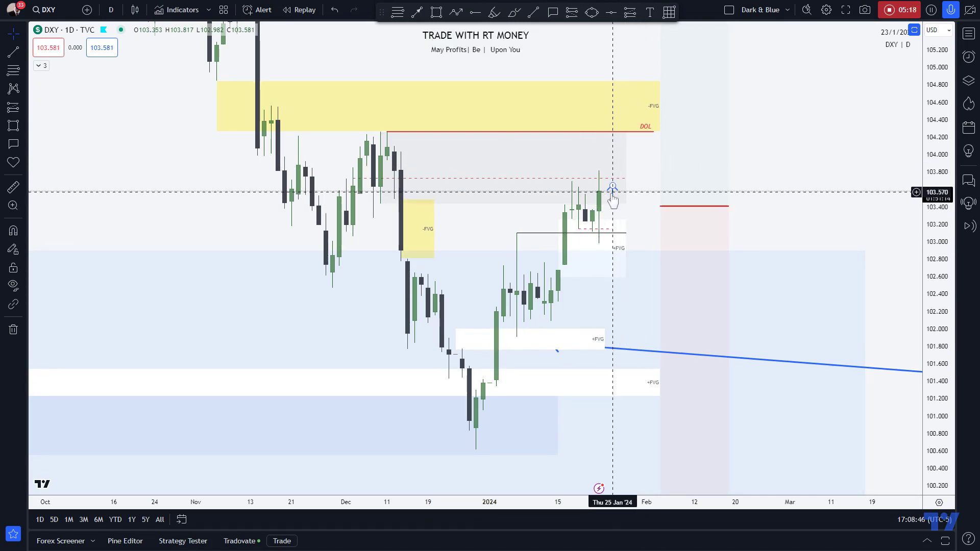
# Step: Turn the short blue arrow beside the latest candle to point down to about 103.22
pyautogui.click(614, 226)
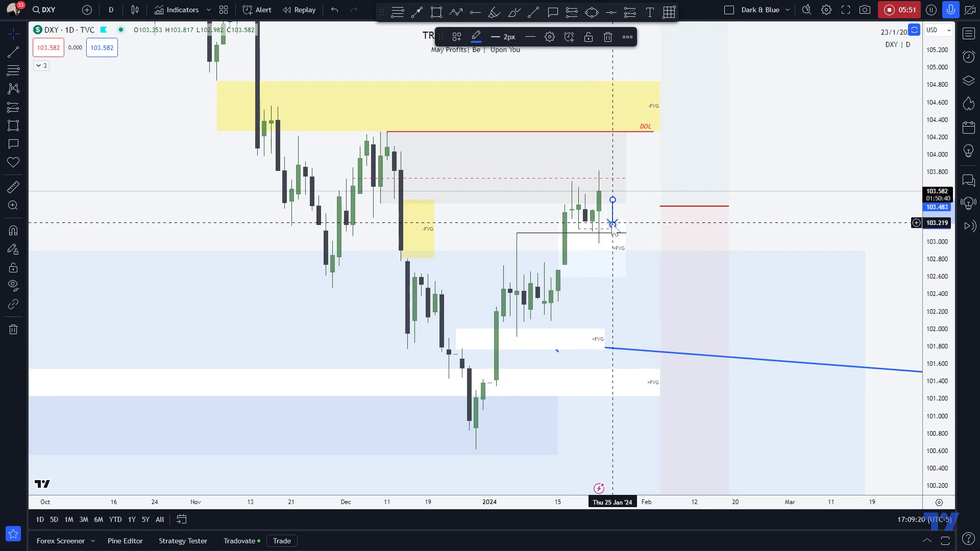
# Step: Turn the short blue arrow to point up to about 103.69, and switch the chart to the 4-hour timeframe around the latest candles
pyautogui.moveTo(613, 223); pyautogui.dragTo(612, 189)
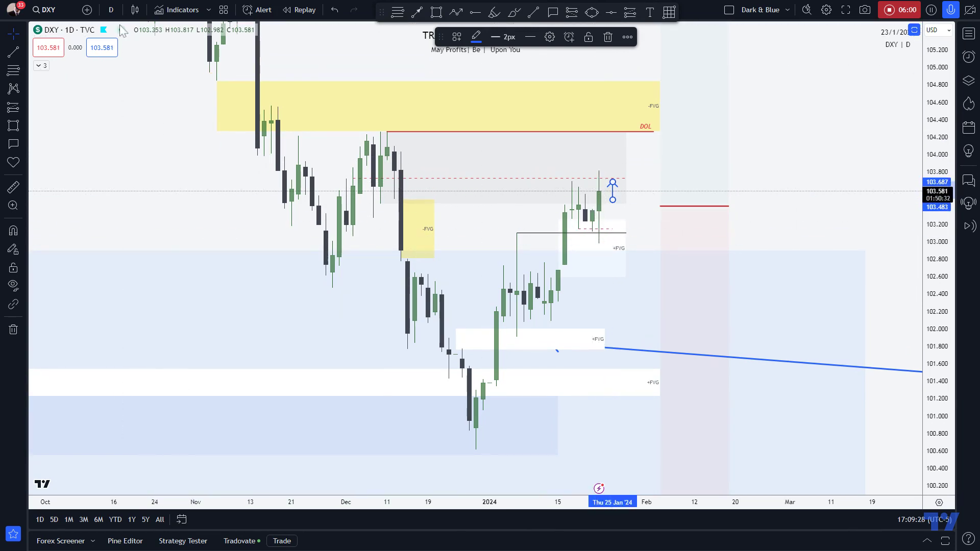
pyautogui.click(110, 9)
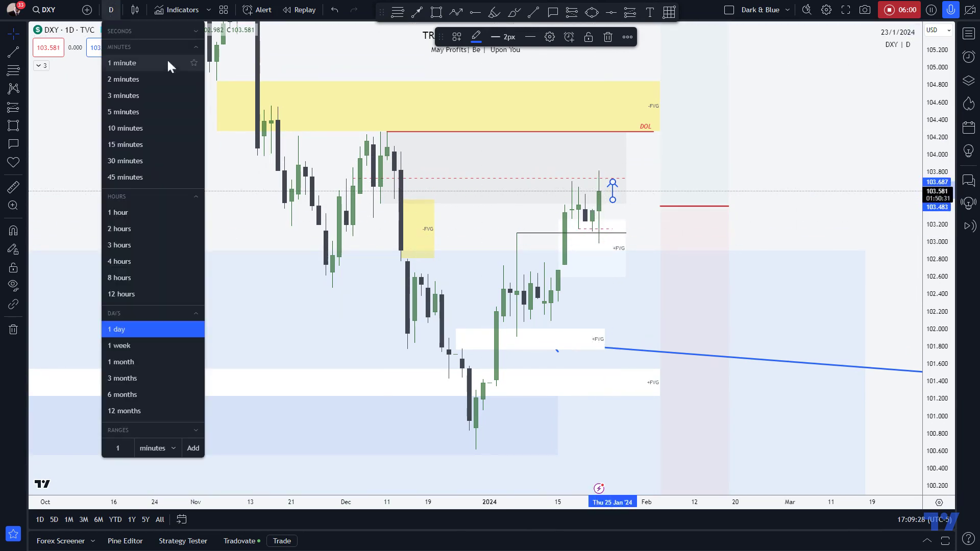
pyautogui.click(121, 265)
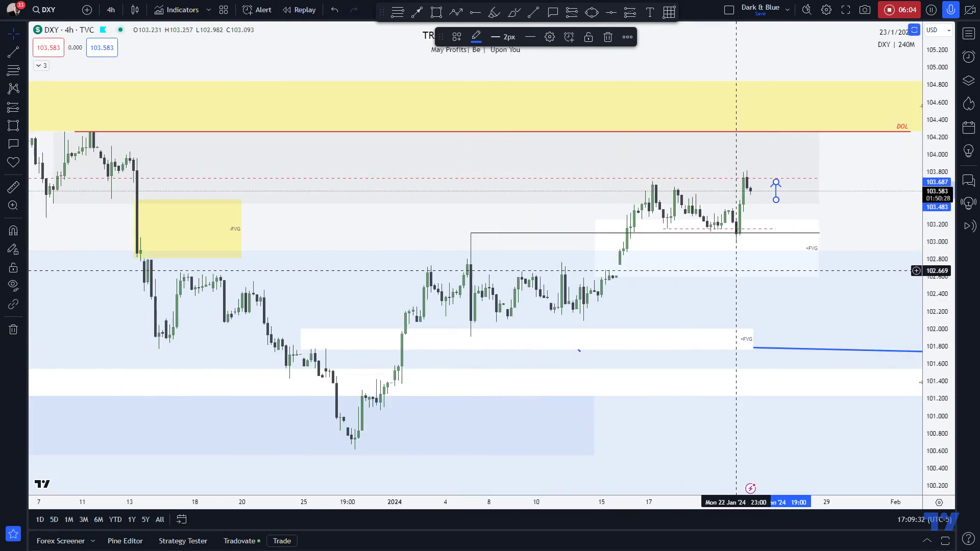
pyautogui.moveTo(940, 377); pyautogui.dragTo(912, 18)
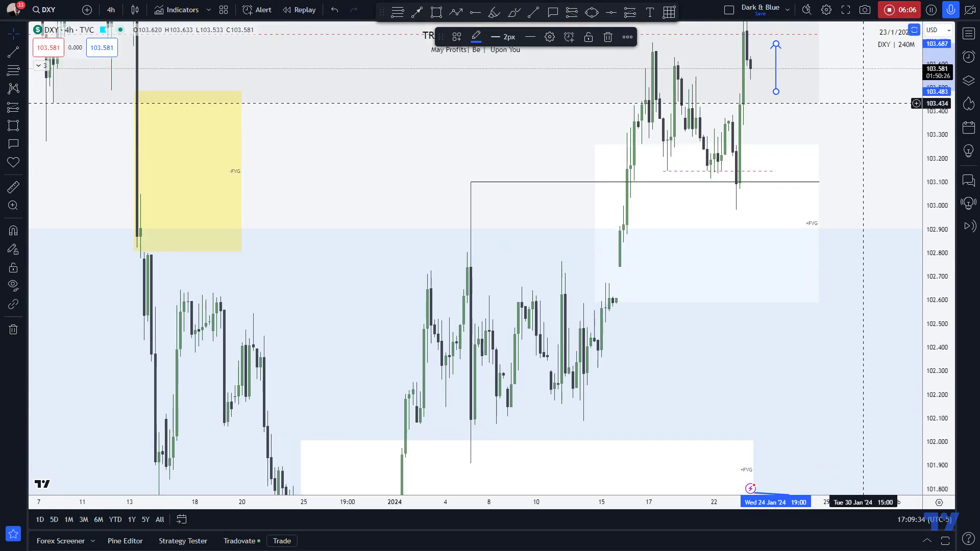
pyautogui.moveTo(821, 102)
pyautogui.mouseDown()
pyautogui.moveTo(855, 336)
pyautogui.moveTo(826, 255)
pyautogui.moveTo(635, 315)
pyautogui.mouseUp()
pyautogui.scroll(3, 867, 327)
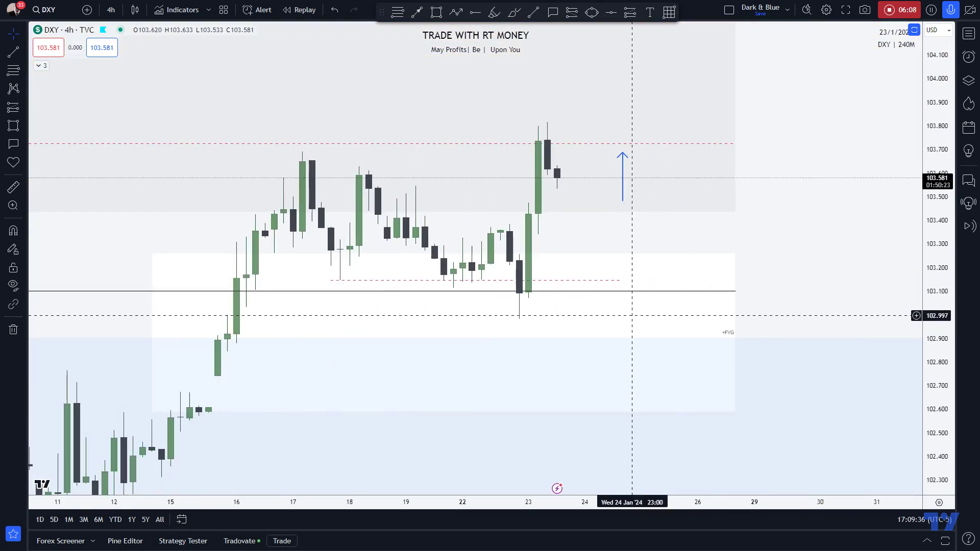
# Step: Draw white rectangles over the two gaps in the 22–23 January rally, at about 103.28–103.33 and 103.49–103.61, ending shortly past the latest candle
pyautogui.click(434, 15)
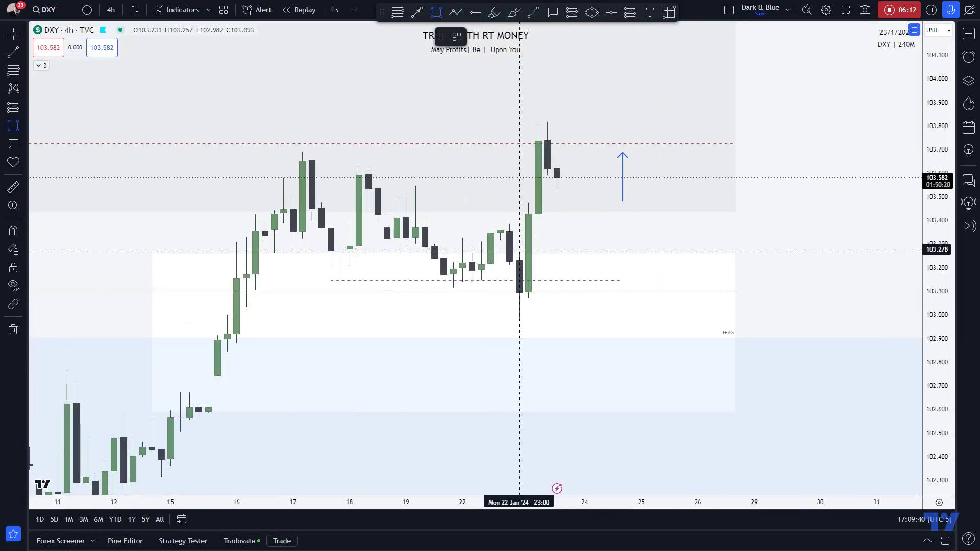
pyautogui.moveTo(519, 249)
pyautogui.mouseDown()
pyautogui.moveTo(540, 247)
pyautogui.moveTo(538, 237)
pyautogui.moveTo(613, 243)
pyautogui.mouseUp()
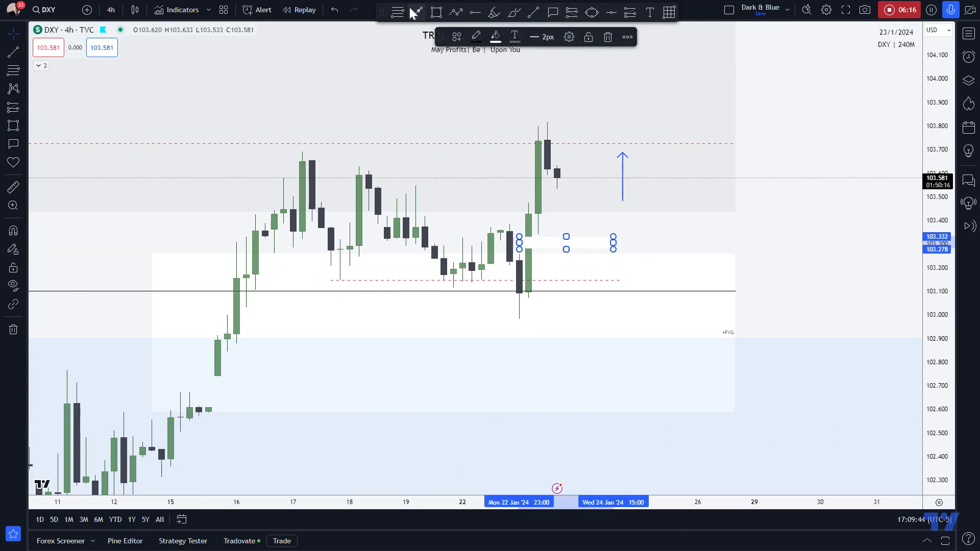
pyautogui.click(436, 12)
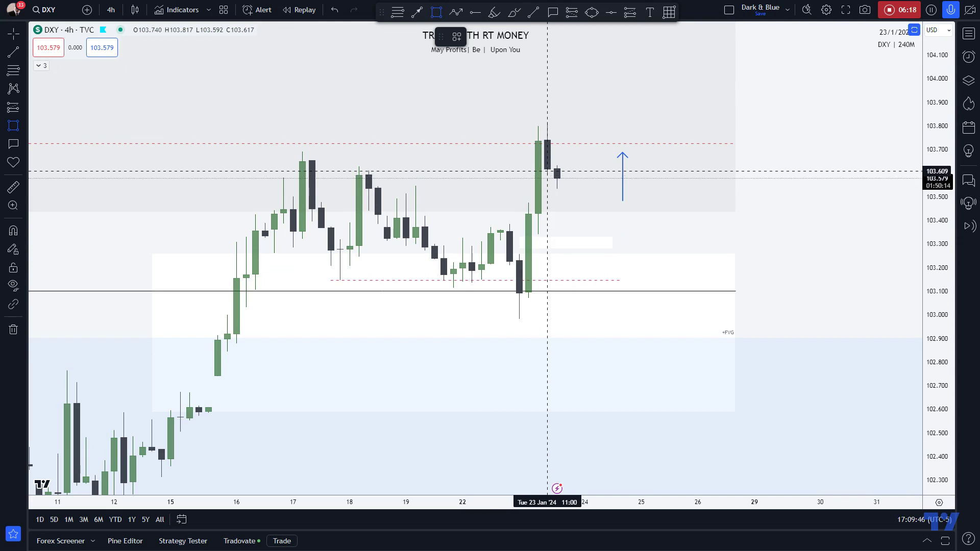
pyautogui.moveTo(547, 174)
pyautogui.mouseDown()
pyautogui.moveTo(546, 195)
pyautogui.moveTo(517, 200)
pyautogui.moveTo(629, 188)
pyautogui.mouseUp()
pyautogui.click(744, 191)
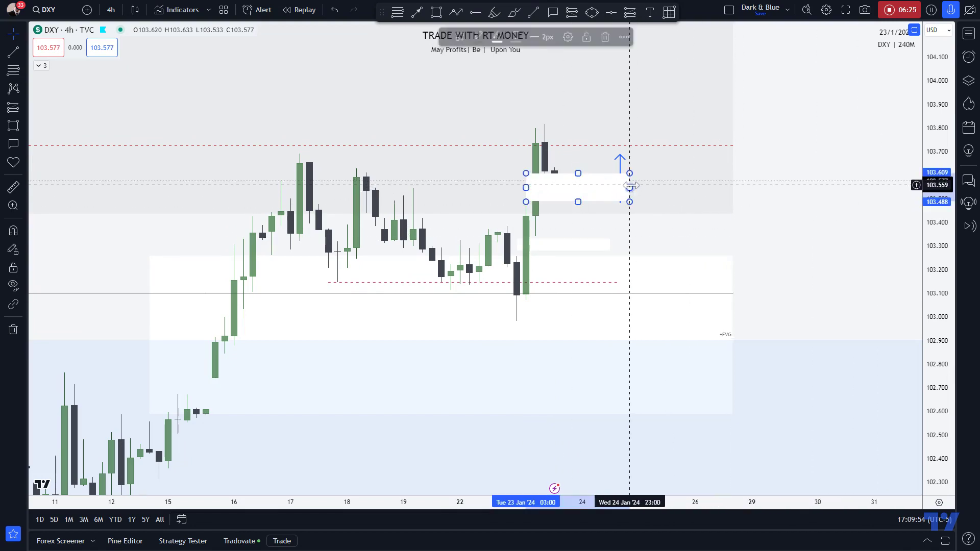
pyautogui.moveTo(629, 187); pyautogui.dragTo(601, 187)
pyautogui.click(846, 278)
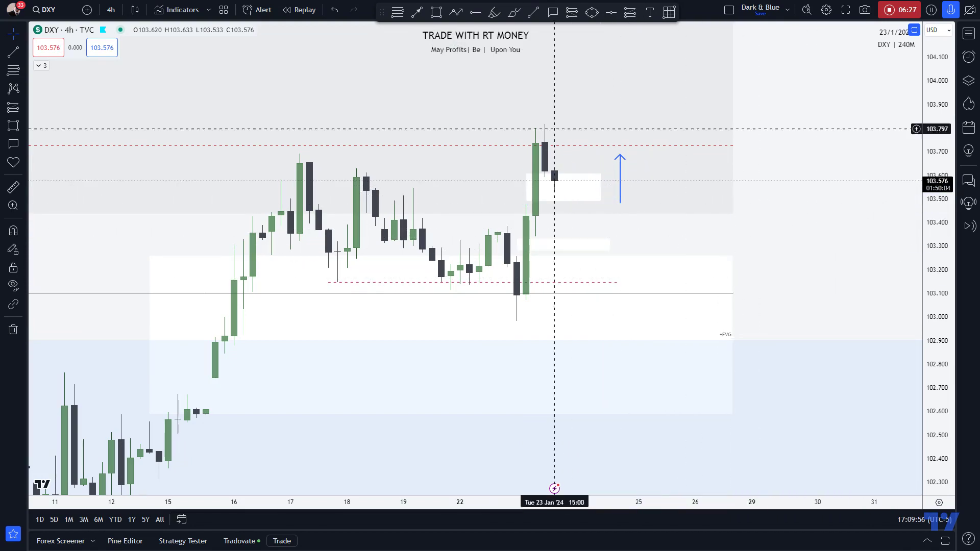
# Step: Draw a horizontal red trend line at 103.692 from the 17 January 07:00 high to the 23 January 07:00 candle
pyautogui.click(533, 12)
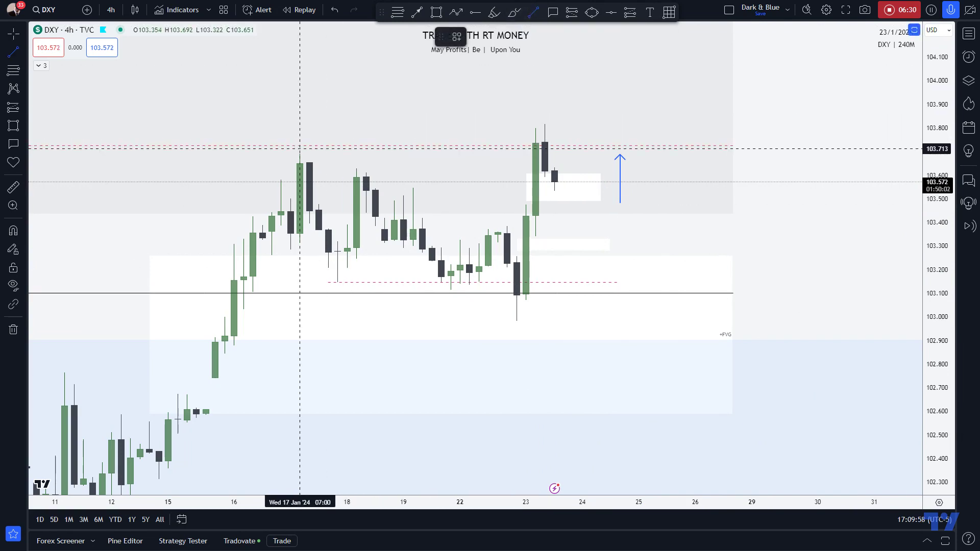
pyautogui.click(535, 154)
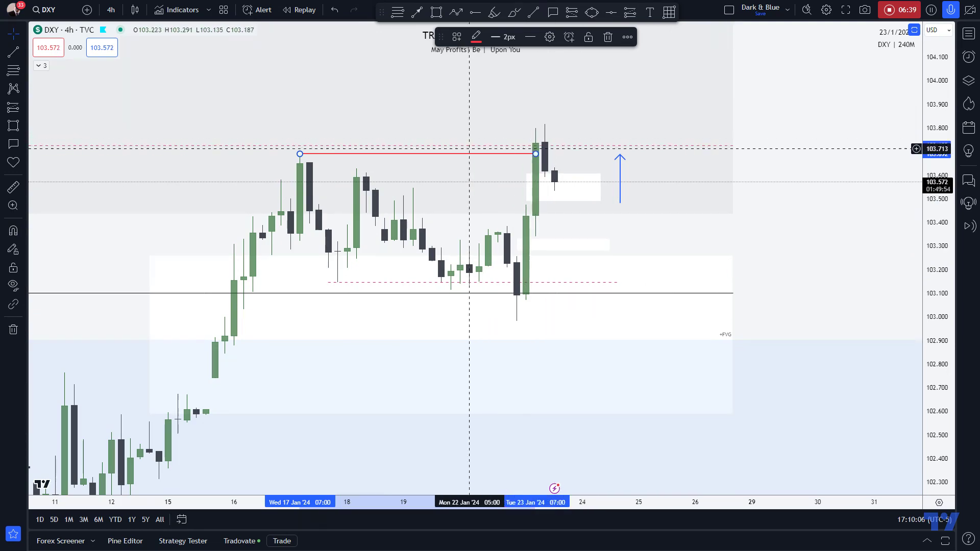
pyautogui.scroll(-3, 592, 270)
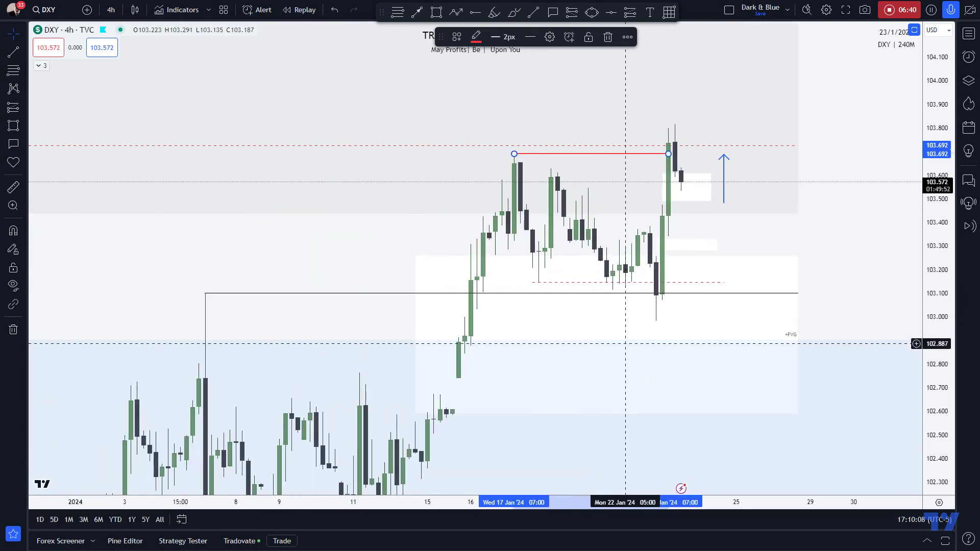
pyautogui.scroll(2, 866, 314)
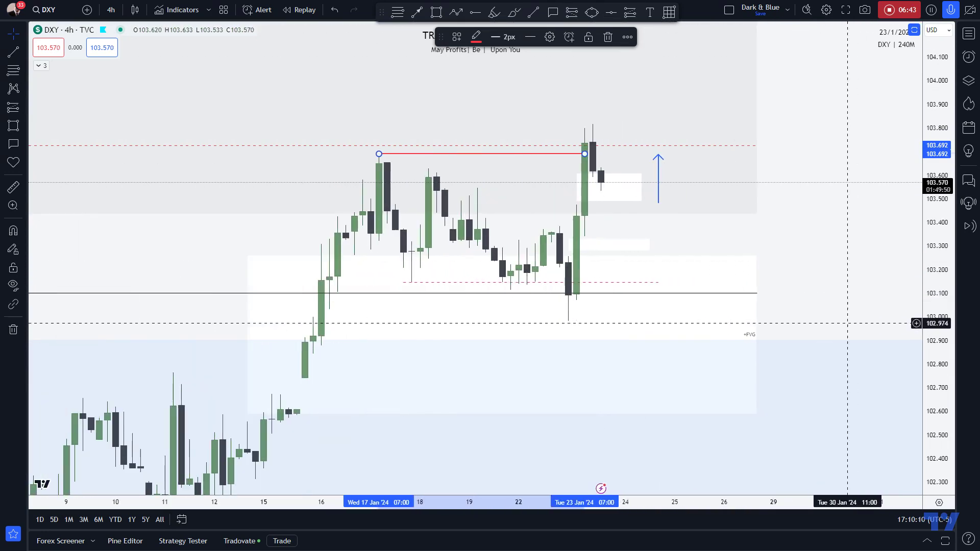
# Step: Circle the two white gap boxes and trace the latest rally with red brush strokes, and undo those strokes
pyautogui.click(515, 13)
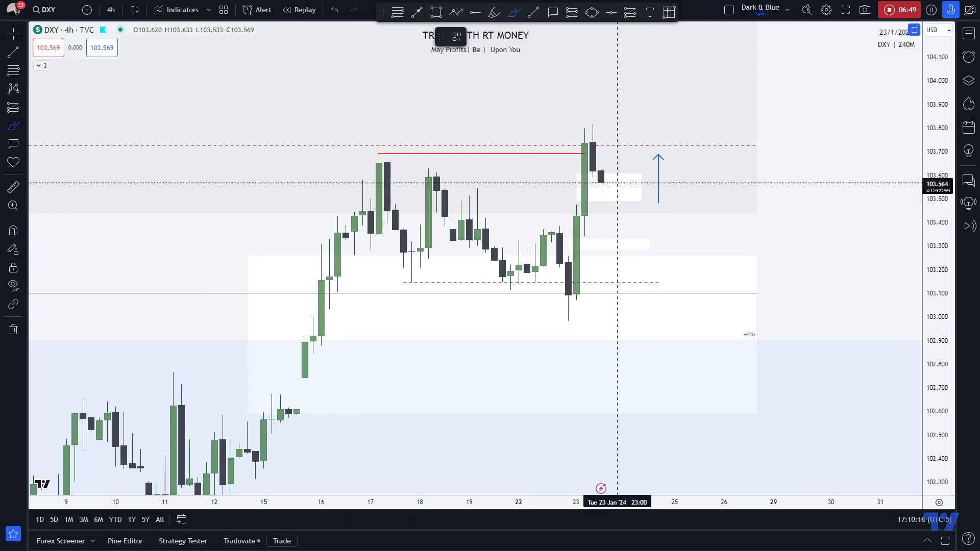
pyautogui.click(584, 180)
pyautogui.moveTo(609, 203)
pyautogui.mouseDown()
pyautogui.moveTo(632, 191)
pyautogui.moveTo(607, 175)
pyautogui.moveTo(617, 180)
pyautogui.mouseUp()
pyautogui.moveTo(634, 232)
pyautogui.mouseDown()
pyautogui.moveTo(604, 247)
pyautogui.moveTo(545, 232)
pyautogui.moveTo(570, 303)
pyautogui.moveTo(584, 124)
pyautogui.mouseUp()
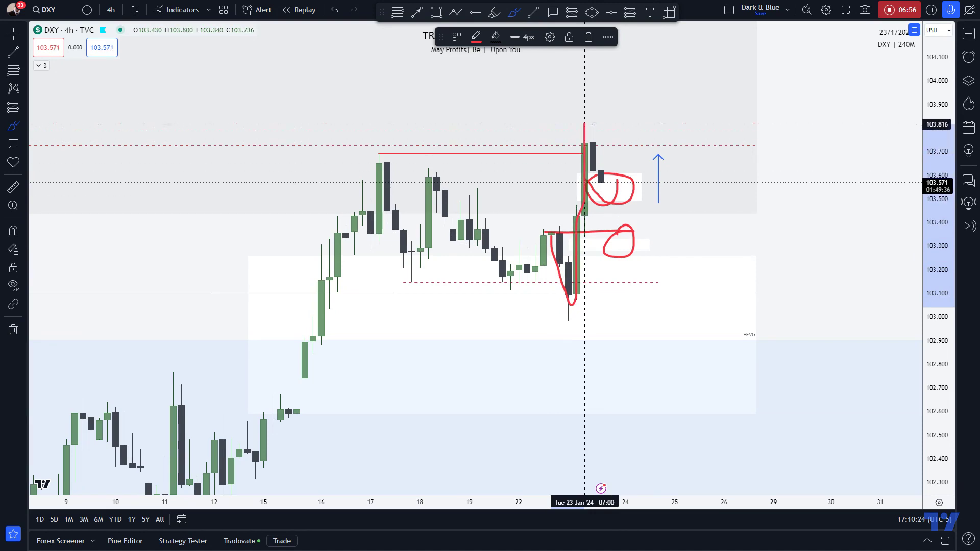
pyautogui.hotkey('ctrl', 'z')
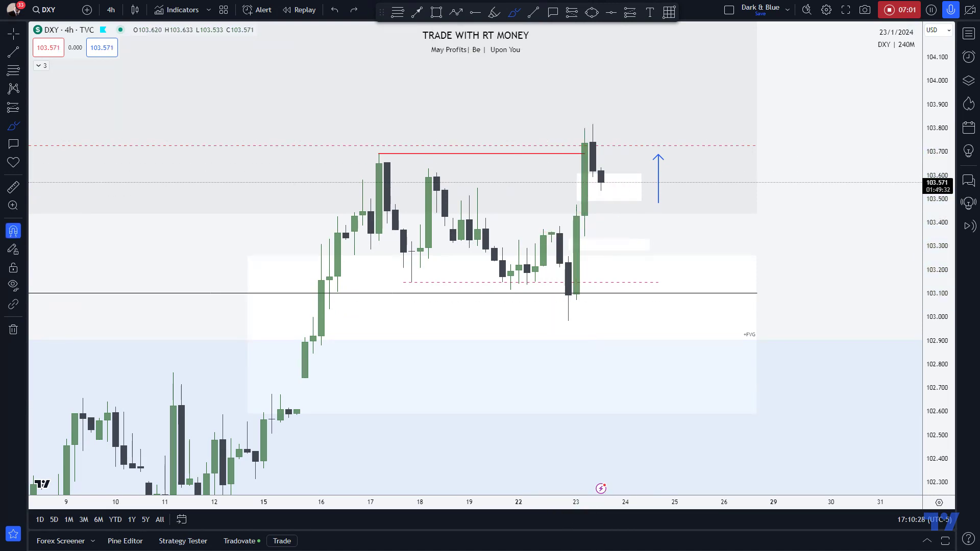
# Step: Examine the 4-hour price action between the lower +FVG boxes and the DOL line, including the wider move since autumn 2023
pyautogui.scroll(-3, 761, 239)
pyautogui.moveTo(939, 138); pyautogui.dragTo(947, 292)
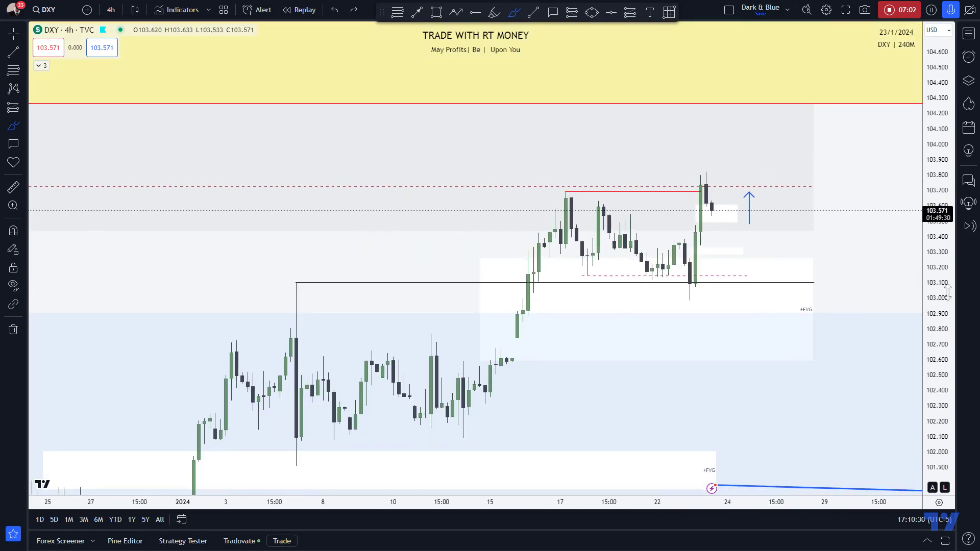
pyautogui.moveTo(837, 264); pyautogui.dragTo(797, 203)
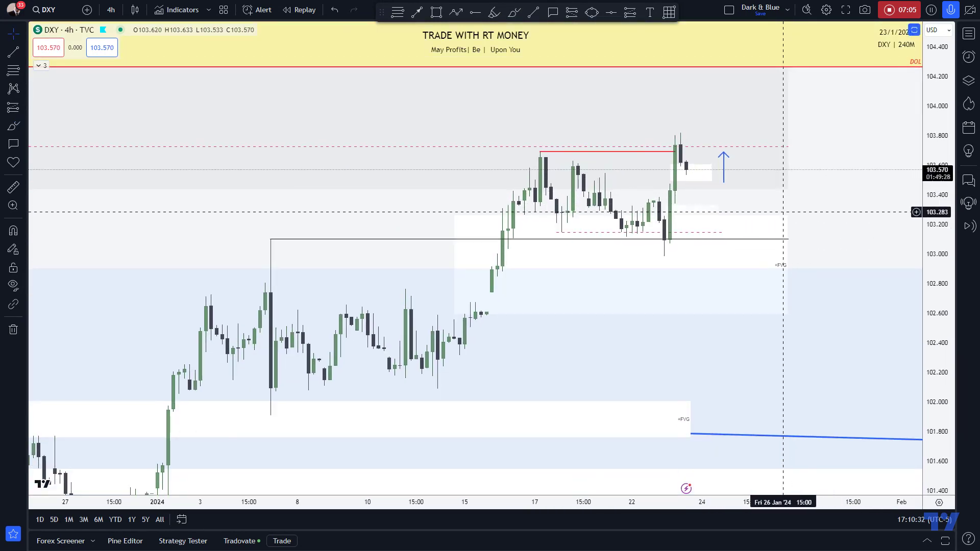
pyautogui.click(784, 214)
pyautogui.click(735, 459)
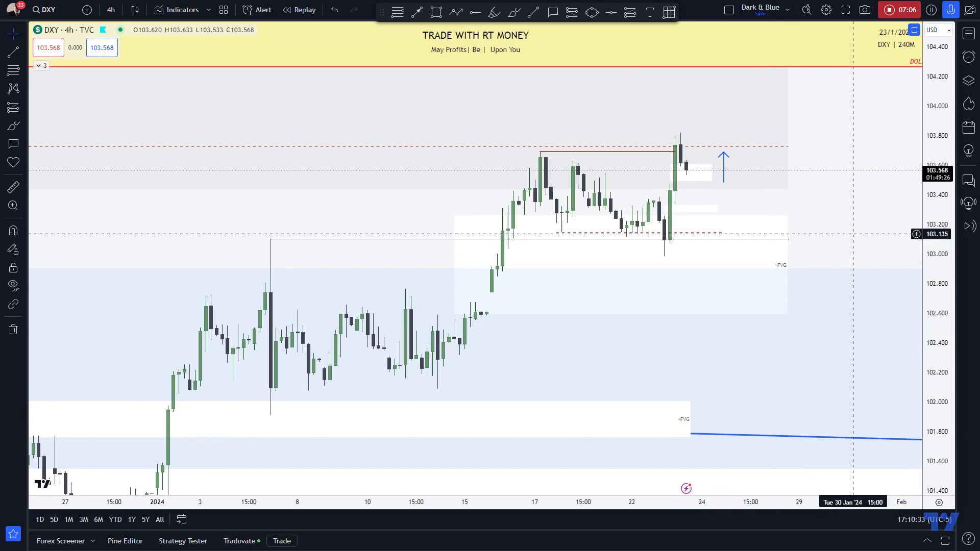
pyautogui.click(664, 443)
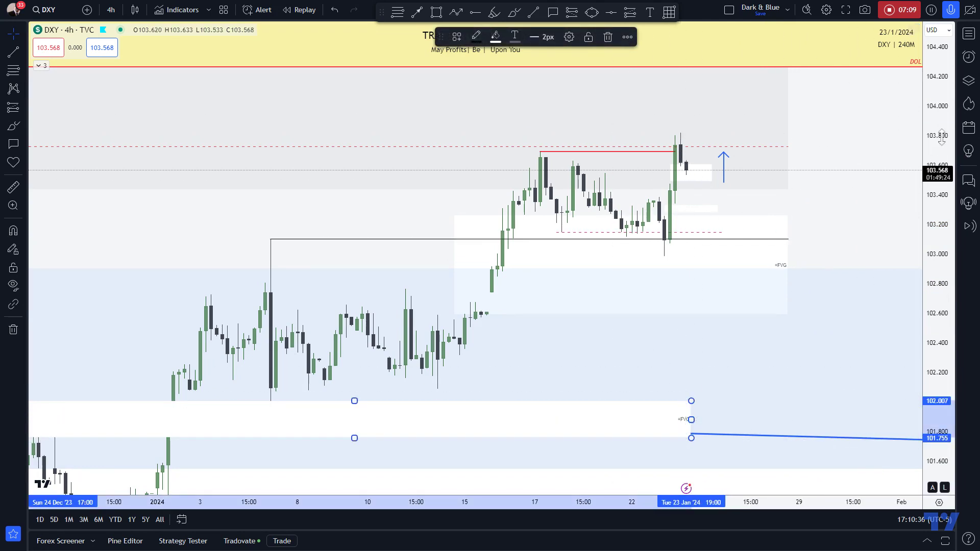
pyautogui.scroll(-10, 754, 361)
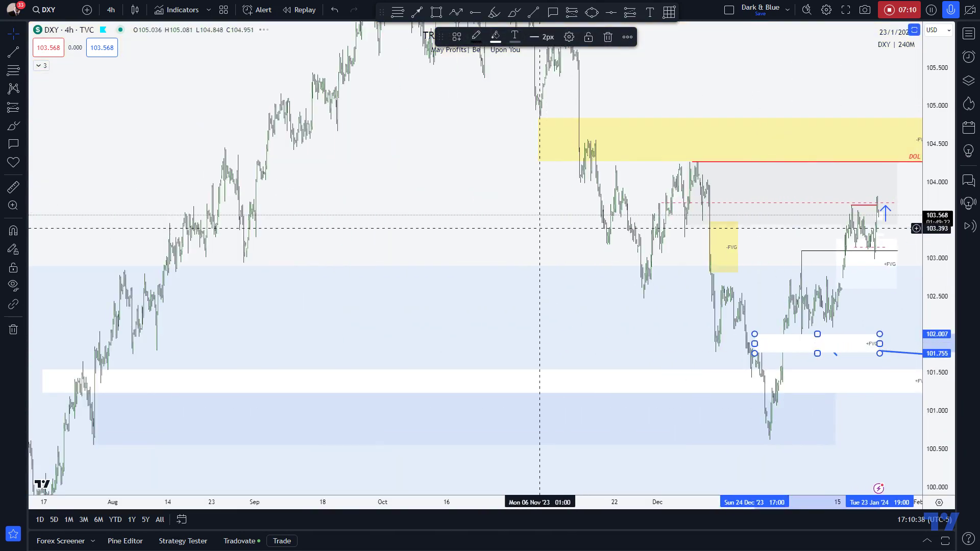
pyautogui.moveTo(539, 228); pyautogui.dragTo(285, 241)
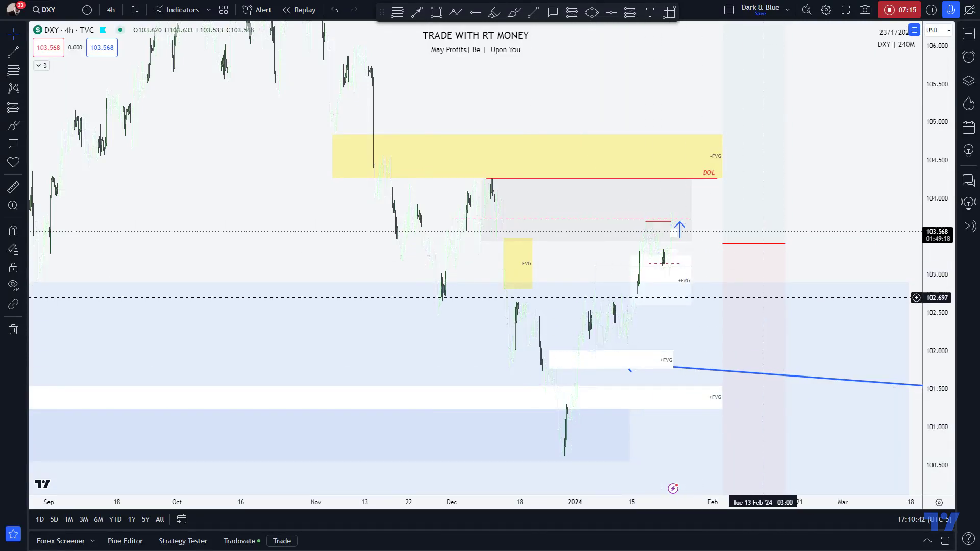
pyautogui.scroll(4, 761, 212)
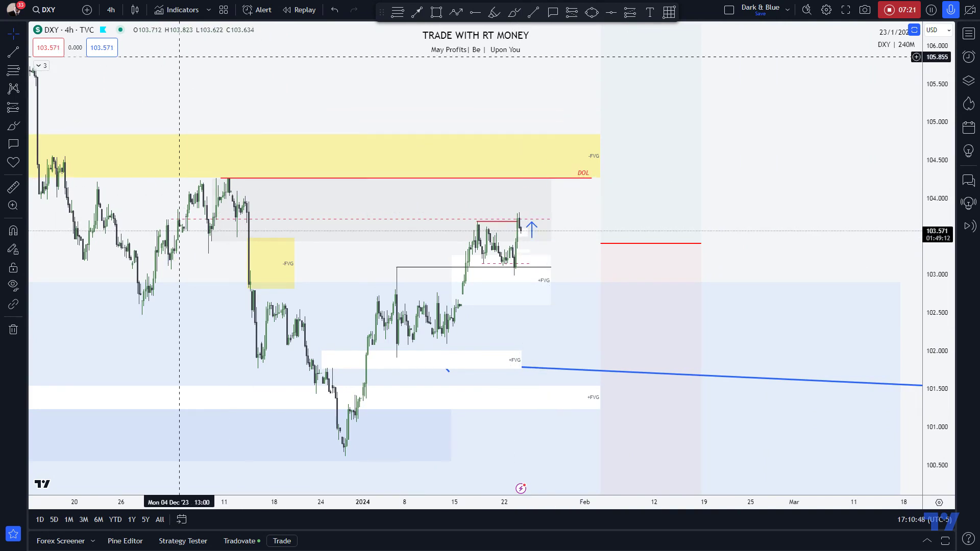
# Step: Switch the chart back to the 1-day timeframe with a stretched price scale around the December and January candles
pyautogui.click(111, 10)
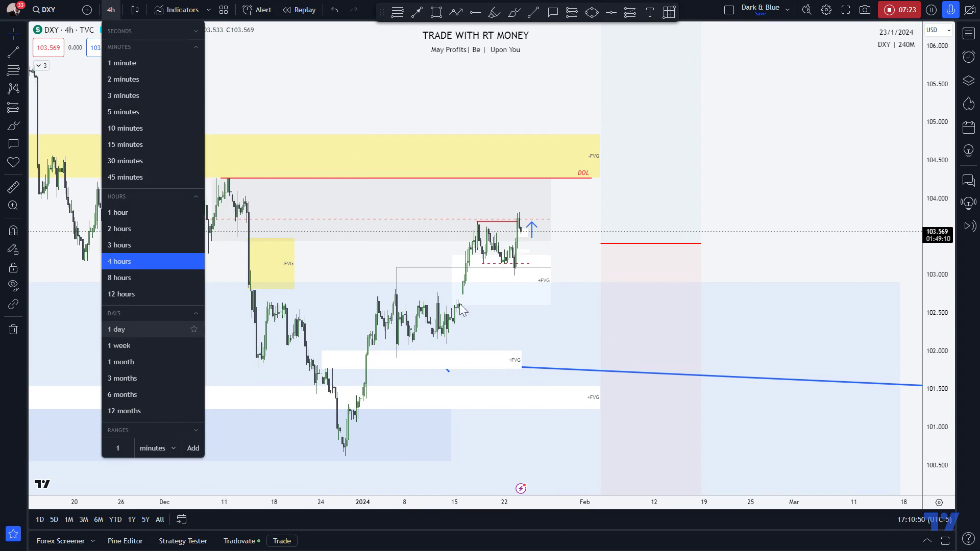
pyautogui.click(128, 329)
pyautogui.scroll(10, 610, 282)
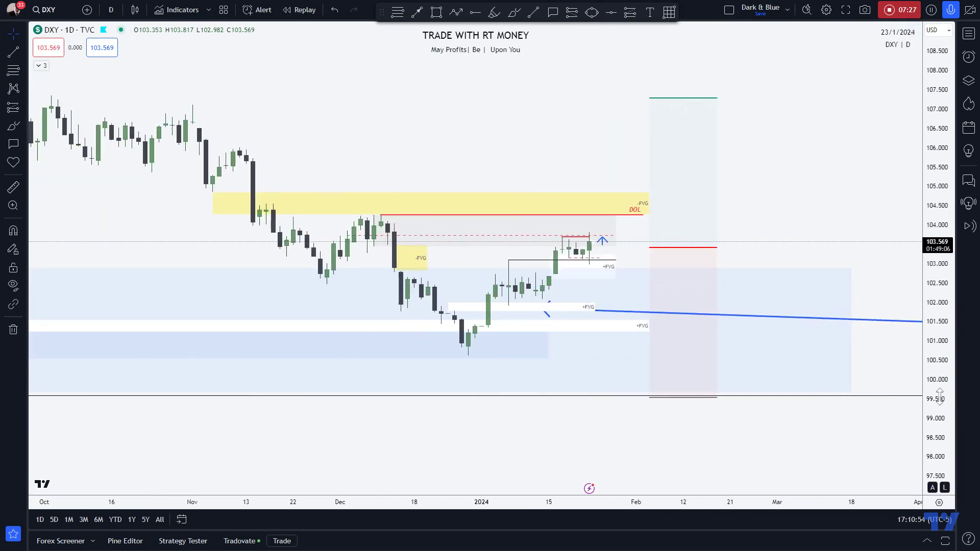
pyautogui.moveTo(939, 398); pyautogui.dragTo(938, 327)
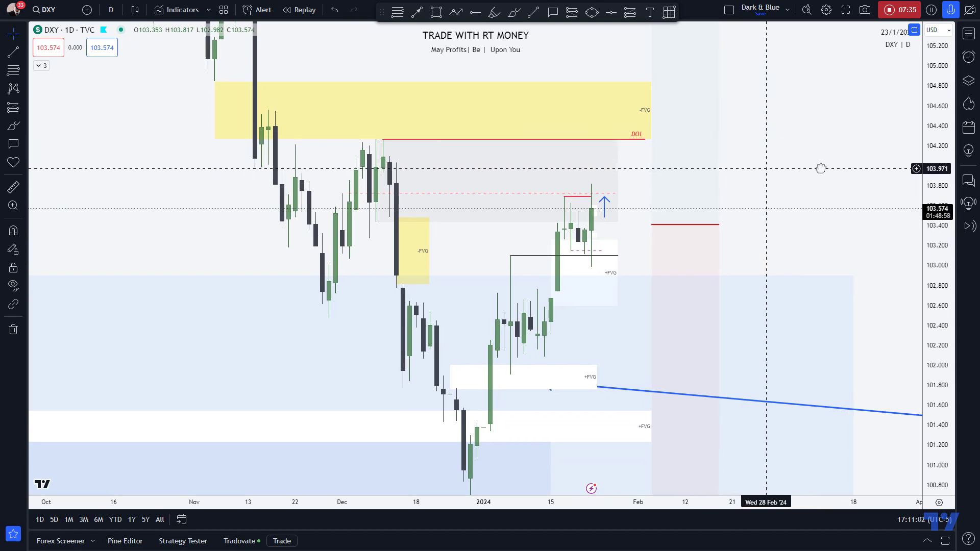
# Step: Move the short red line to the 23 January daily high at 103.81 so that it extends beyond the latest candle
pyautogui.scroll(2, 835, 184)
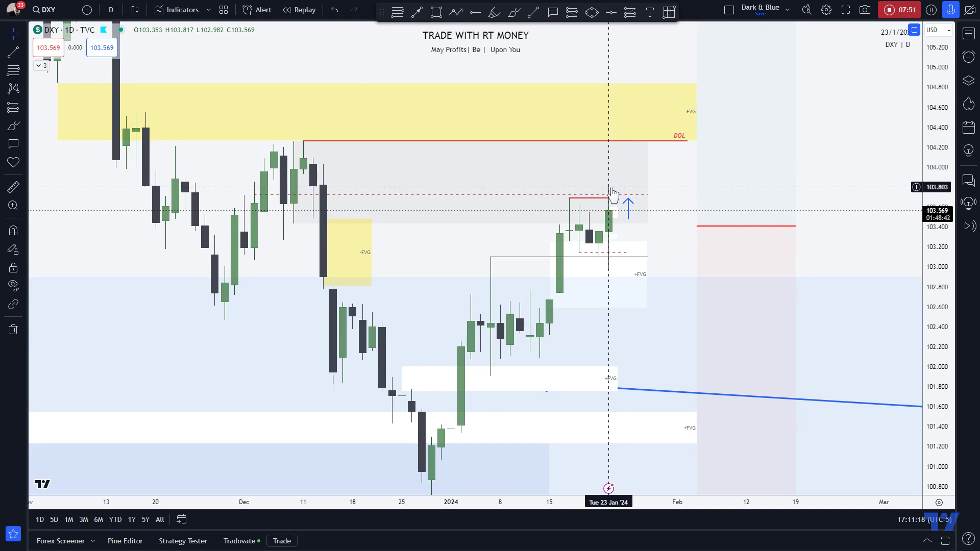
pyautogui.moveTo(586, 205); pyautogui.dragTo(626, 192)
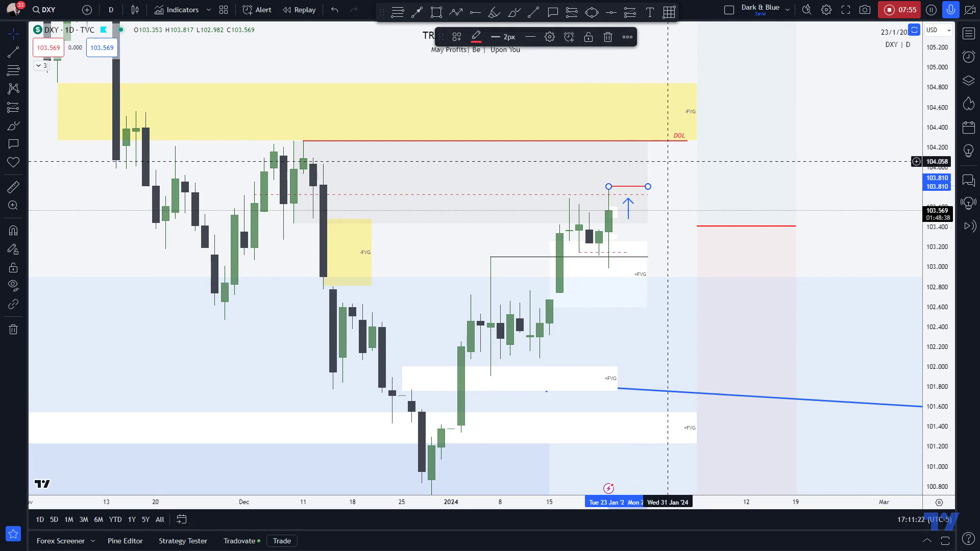
pyautogui.click(725, 352)
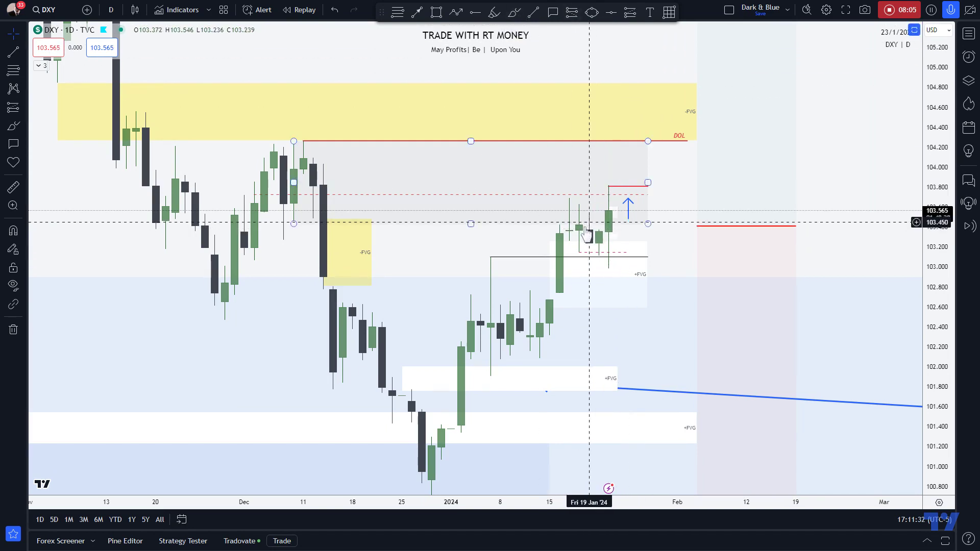
# Step: Brush a red level at about 103.36 by the latest daily candle, a path dipping to it and rising, and a circle around the DOL label
pyautogui.click(514, 12)
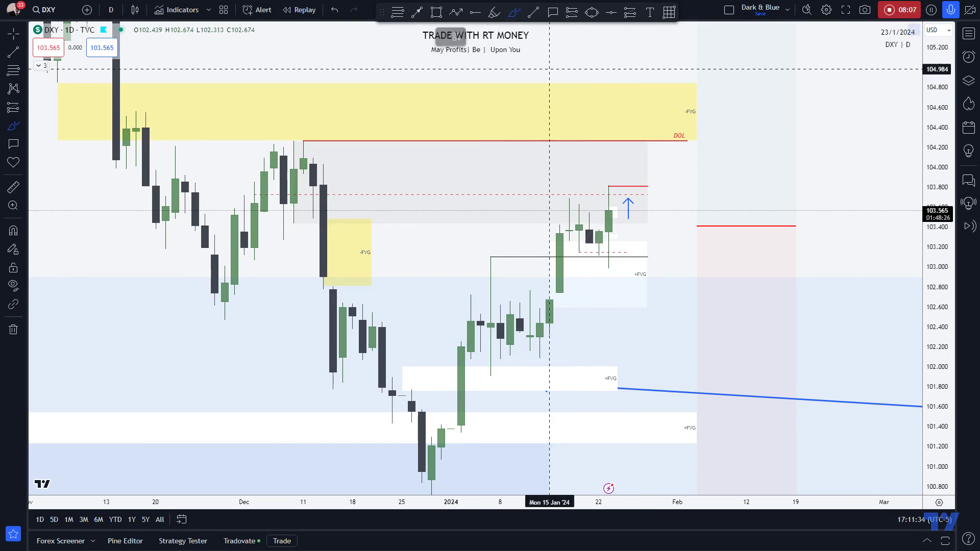
pyautogui.moveTo(589, 231); pyautogui.dragTo(638, 232)
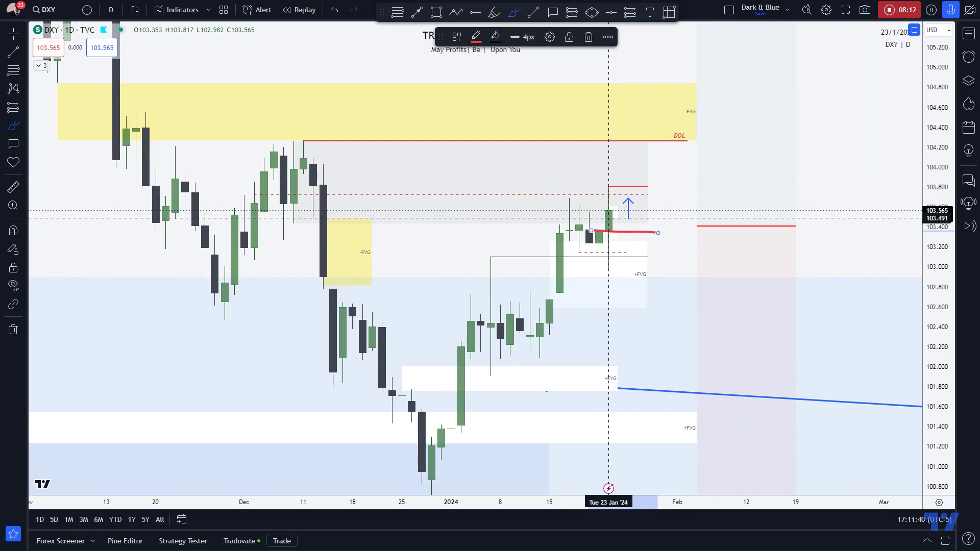
pyautogui.moveTo(608, 194)
pyautogui.mouseDown()
pyautogui.moveTo(628, 236)
pyautogui.moveTo(648, 195)
pyautogui.moveTo(648, 167)
pyautogui.moveTo(712, 163)
pyautogui.moveTo(668, 169)
pyautogui.mouseUp()
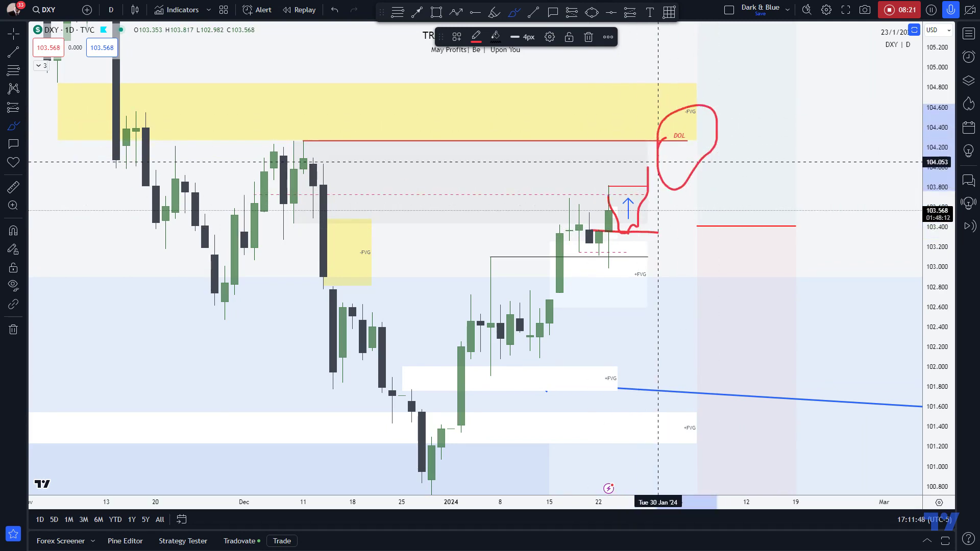
# Step: Brush a red line above the early-December 2023 highs, circle those highs, and brush another line along the 23 January high
pyautogui.moveTo(214, 135); pyautogui.dragTo(431, 129)
pyautogui.moveTo(331, 132)
pyautogui.mouseDown()
pyautogui.moveTo(306, 128)
pyautogui.moveTo(278, 153)
pyautogui.moveTo(313, 158)
pyautogui.mouseUp()
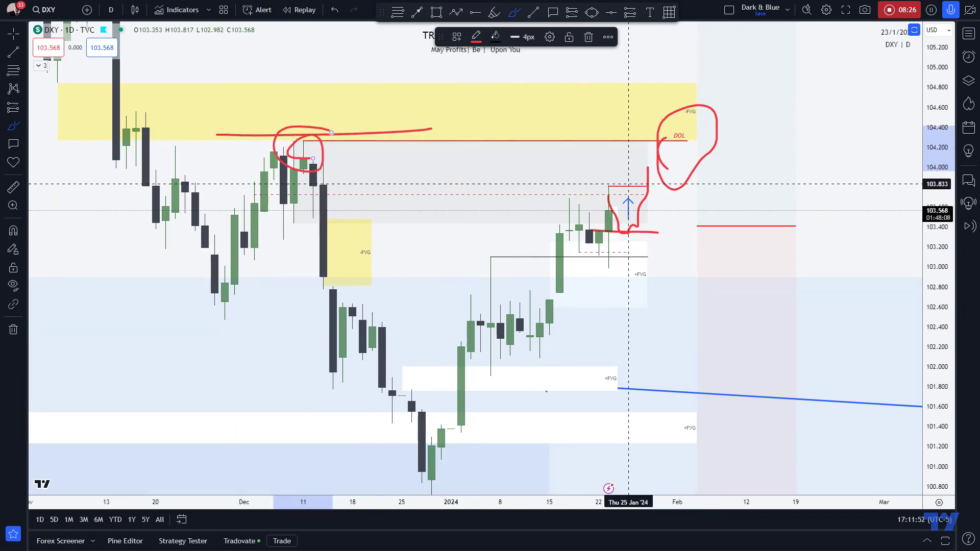
pyautogui.moveTo(601, 190); pyautogui.dragTo(658, 188)
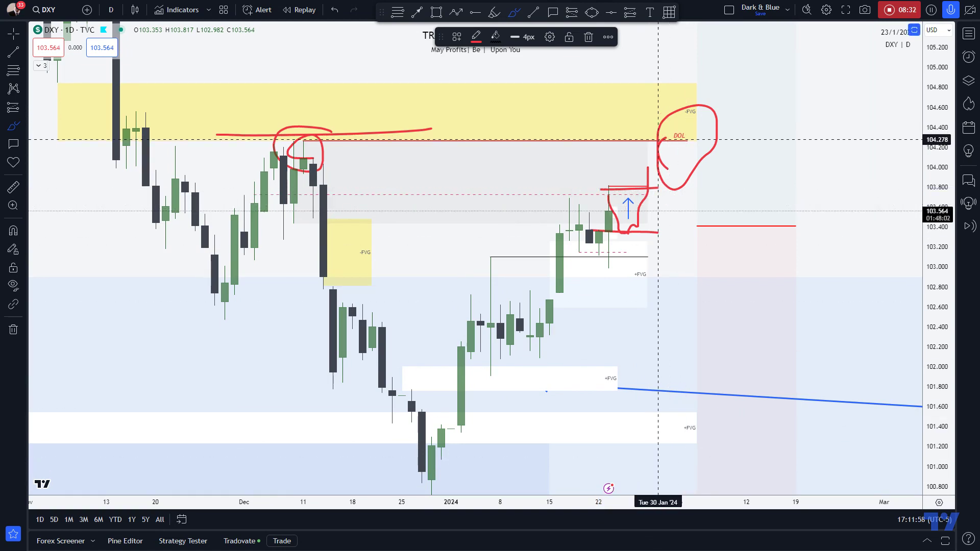
# Step: Brush circles around the end of the DOL line, and undo all red brush marks on the daily chart
pyautogui.moveTo(658, 141)
pyautogui.mouseDown()
pyautogui.moveTo(694, 134)
pyautogui.moveTo(687, 147)
pyautogui.mouseUp()
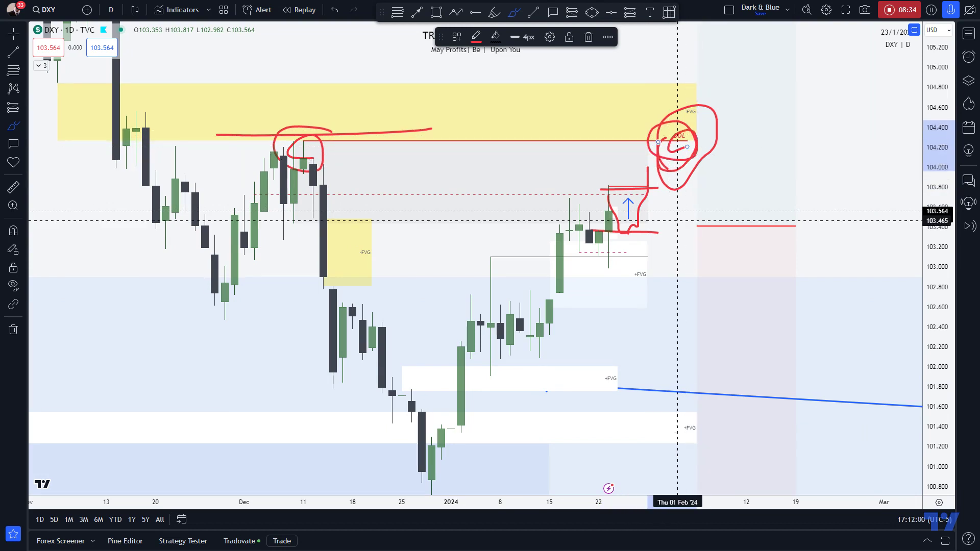
pyautogui.hotkey('ctrl', 'z')
pyautogui.hotkey('ctrl', 'z')
pyautogui.hotkey('ctrl', 'z')
pyautogui.hotkey('ctrl', 'z')
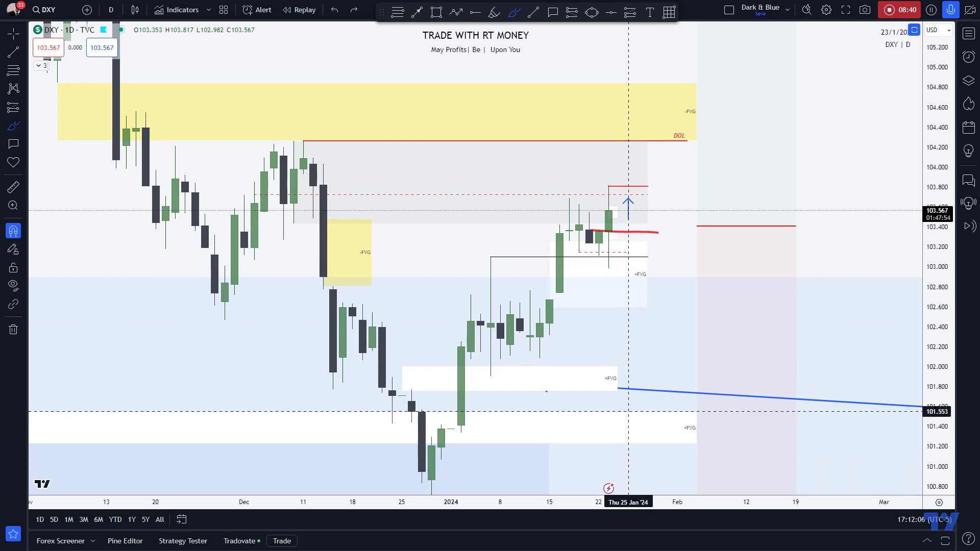
pyautogui.hotkey('ctrl', 'z')
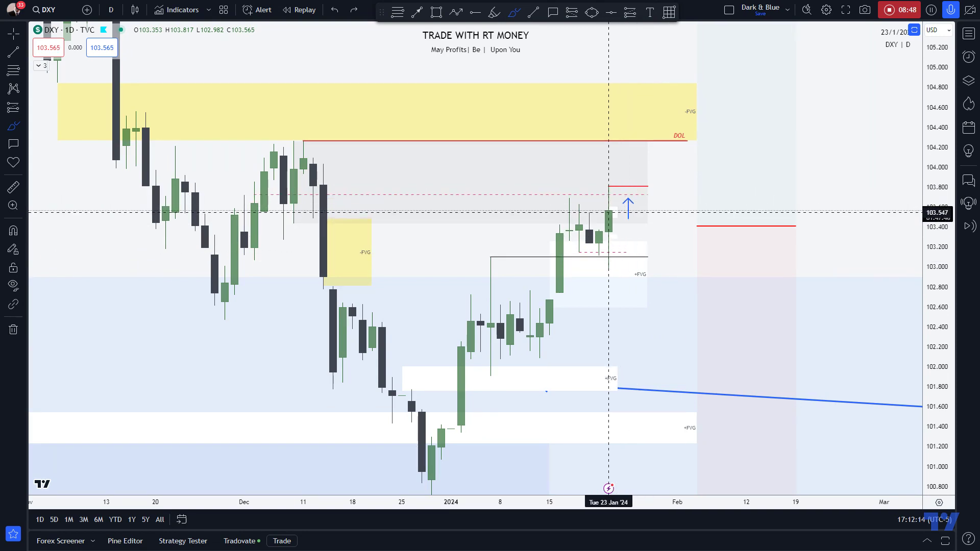
# Step: Brush red lines and circles around the 23 January candle and a falling path to about 100.9 by 19 February, and undo them
pyautogui.moveTo(609, 211)
pyautogui.mouseDown()
pyautogui.moveTo(638, 207)
pyautogui.moveTo(628, 147)
pyautogui.mouseUp()
pyautogui.moveTo(628, 204)
pyautogui.mouseDown()
pyautogui.moveTo(628, 259)
pyautogui.moveTo(599, 269)
pyautogui.moveTo(633, 284)
pyautogui.moveTo(611, 271)
pyautogui.moveTo(611, 281)
pyautogui.mouseUp()
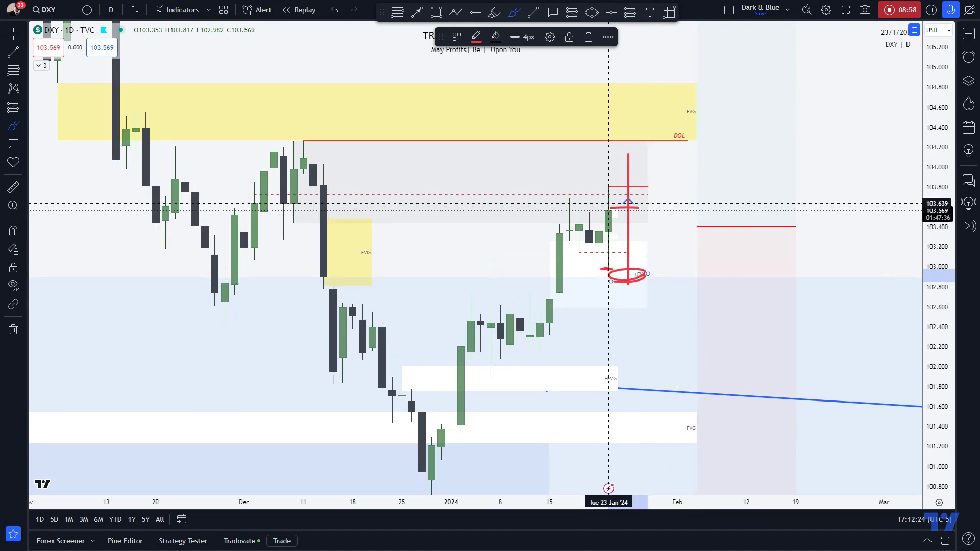
pyautogui.moveTo(629, 203)
pyautogui.mouseDown()
pyautogui.moveTo(605, 266)
pyautogui.moveTo(638, 228)
pyautogui.mouseUp()
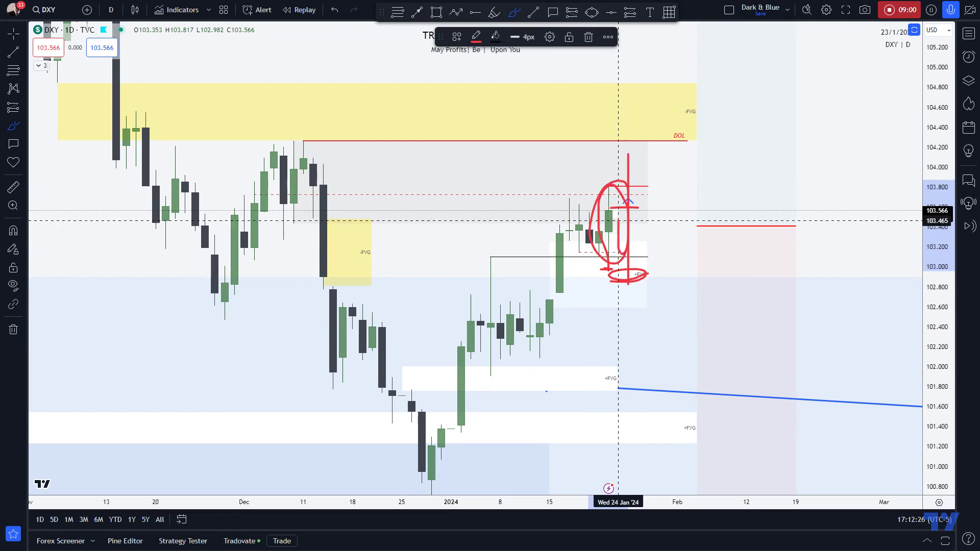
pyautogui.moveTo(648, 284)
pyautogui.mouseDown()
pyautogui.moveTo(765, 480)
pyautogui.moveTo(795, 478)
pyautogui.mouseUp()
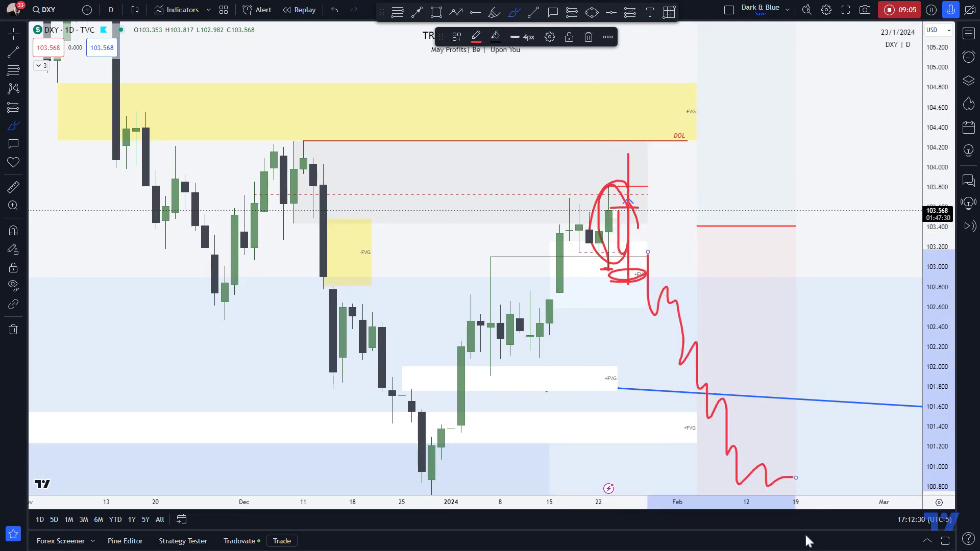
pyautogui.hotkey('ctrl', 'z')
pyautogui.hotkey('ctrl', 'z')
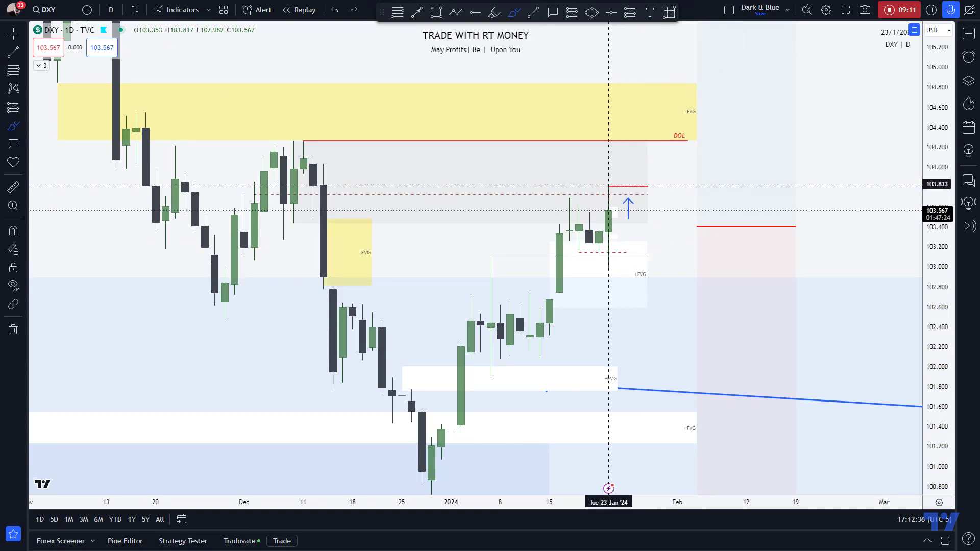
# Step: Brush a drop from the 103.81 high, a circled level near 103.2 and a decline to about 101.1, and undo these marks
pyautogui.moveTo(618, 182); pyautogui.dragTo(618, 284)
pyautogui.moveTo(620, 186)
pyautogui.mouseDown()
pyautogui.moveTo(642, 220)
pyautogui.moveTo(599, 296)
pyautogui.mouseUp()
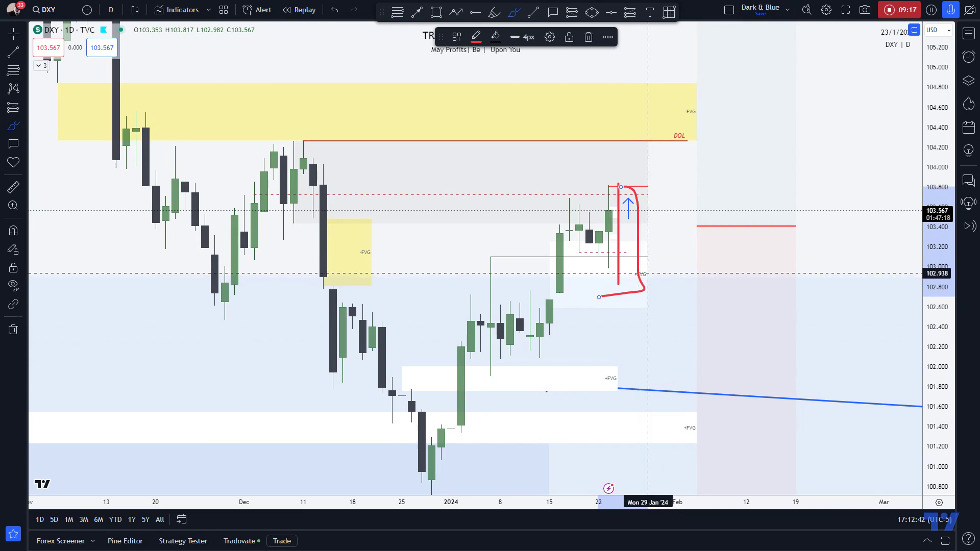
pyautogui.moveTo(648, 282)
pyautogui.mouseDown()
pyautogui.moveTo(648, 236)
pyautogui.moveTo(577, 258)
pyautogui.moveTo(687, 240)
pyautogui.mouseUp()
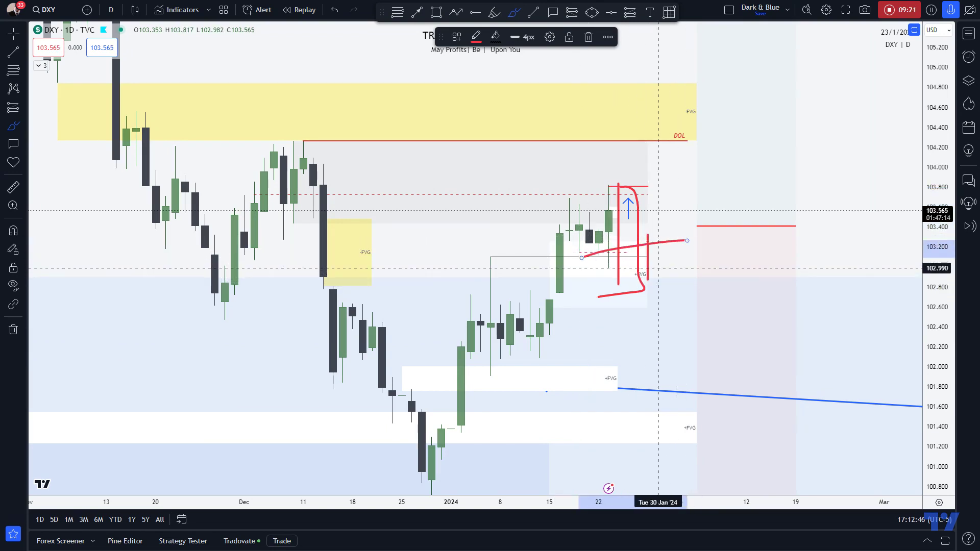
pyautogui.moveTo(562, 250)
pyautogui.mouseDown()
pyautogui.moveTo(687, 251)
pyautogui.moveTo(643, 232)
pyautogui.moveTo(795, 455)
pyautogui.mouseUp()
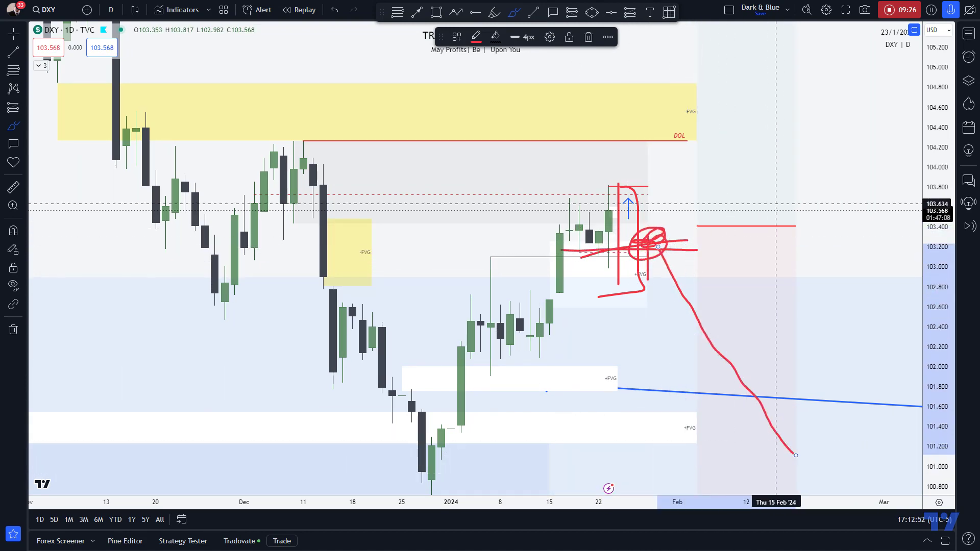
pyautogui.moveTo(764, 115)
pyautogui.mouseDown()
pyautogui.moveTo(720, 173)
pyautogui.moveTo(727, 187)
pyautogui.mouseUp()
pyautogui.hotkey('ctrl', 'z')
pyautogui.hotkey('ctrl', 'z')
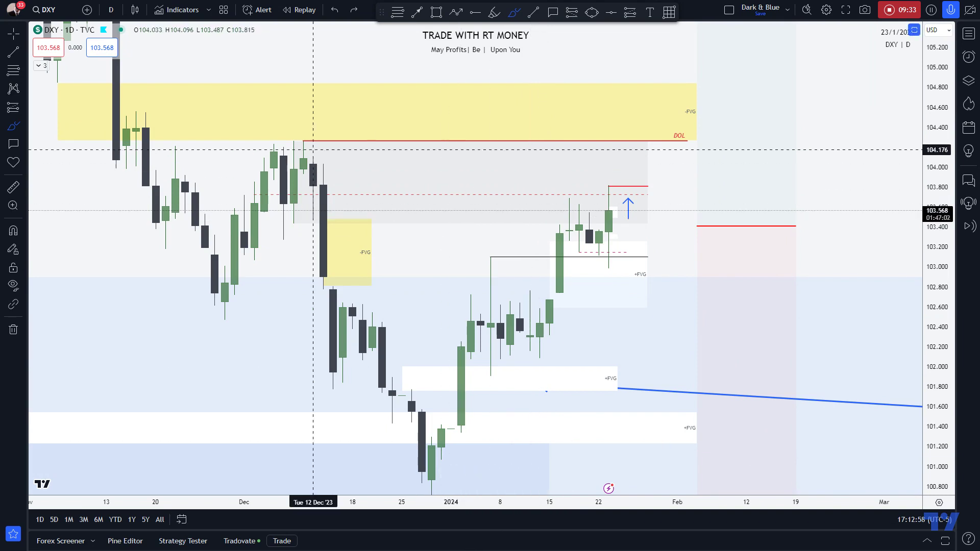
# Step: Brush a red mark around the early-December 2023 highs and undo it
pyautogui.moveTo(352, 143)
pyautogui.mouseDown()
pyautogui.moveTo(263, 171)
pyautogui.moveTo(263, 135)
pyautogui.mouseUp()
pyautogui.hotkey('ctrl', 'z')
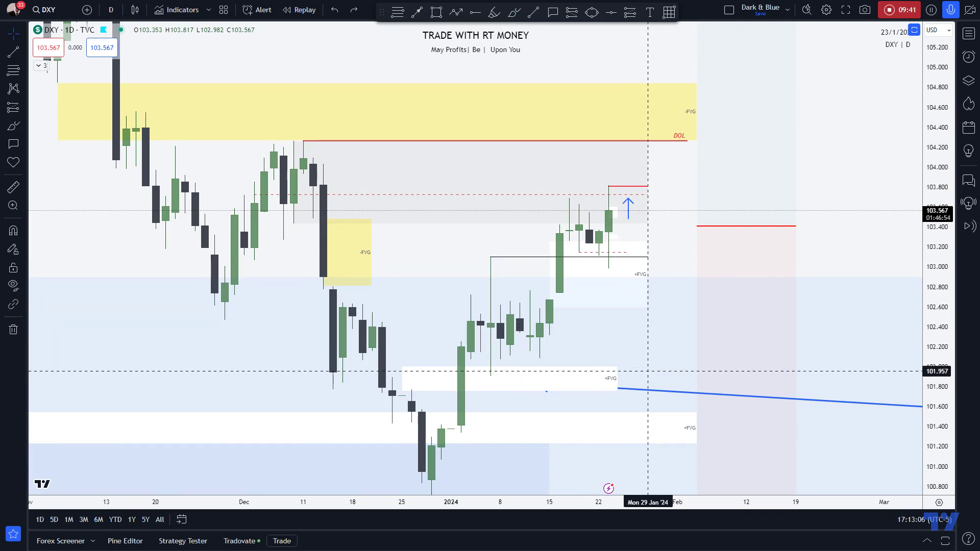
# Step: Examine the wider DXY daily structure from about May 2023 to April 2024, with prices from about 99 to 107 in view
pyautogui.click(636, 390)
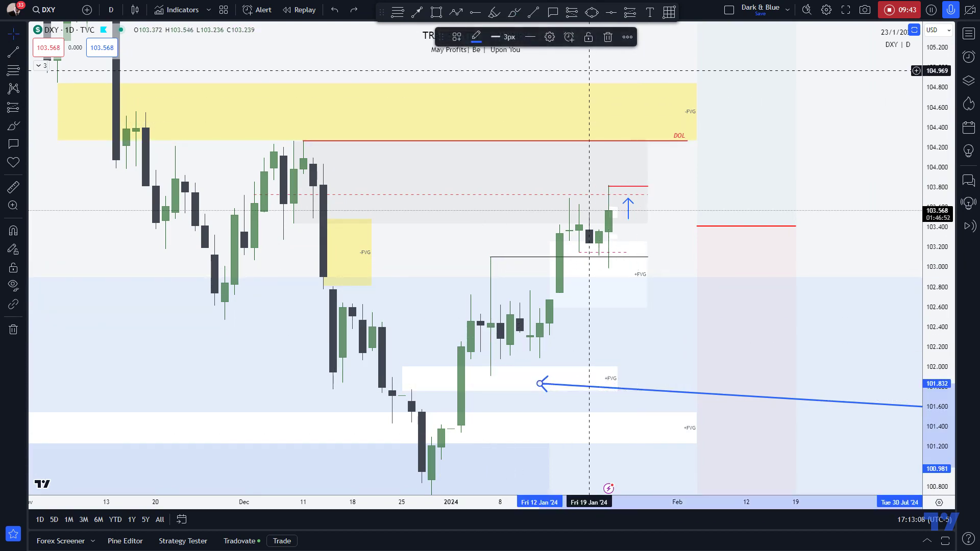
pyautogui.click(618, 223)
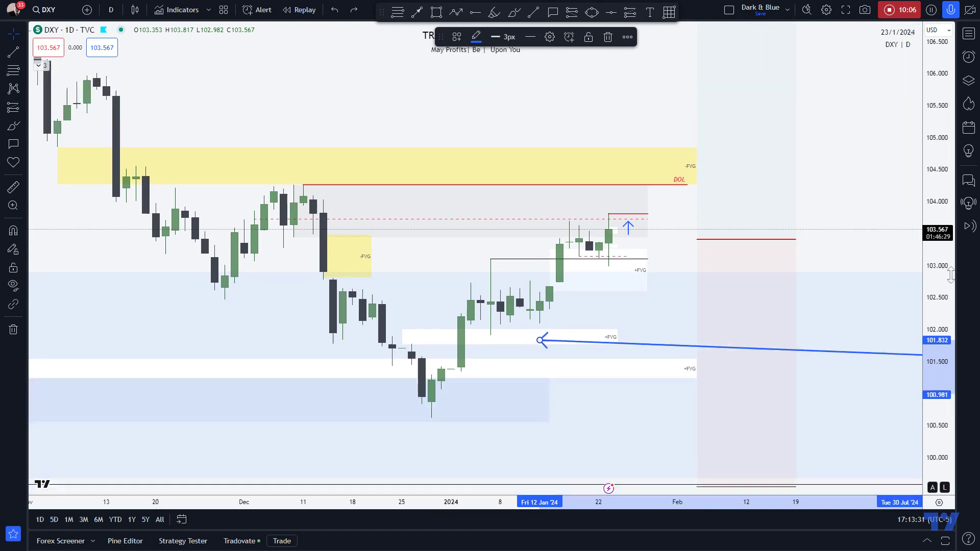
pyautogui.moveTo(943, 79); pyautogui.dragTo(943, 153)
pyautogui.scroll(-3, 776, 319)
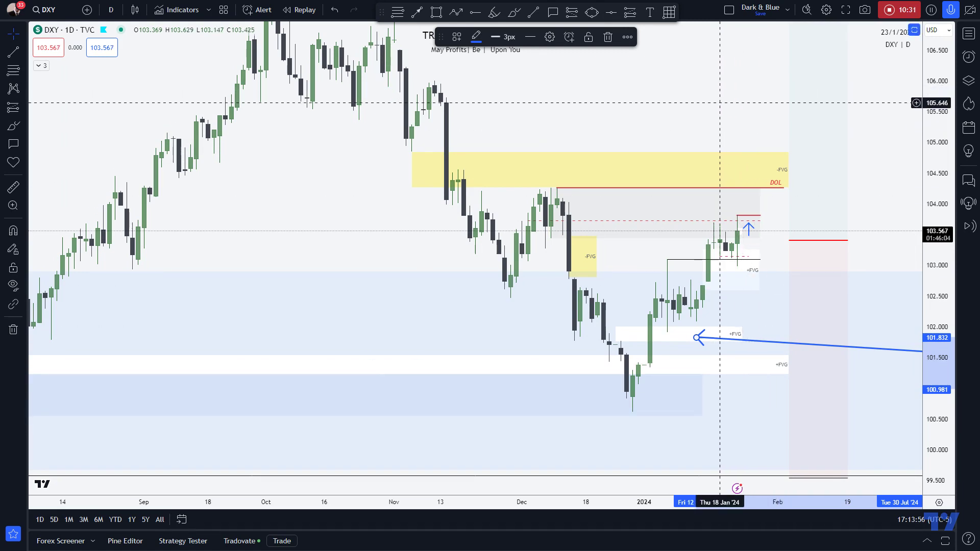
pyautogui.rightClick(707, 101)
pyautogui.click(679, 99)
pyautogui.scroll(-3, 679, 99)
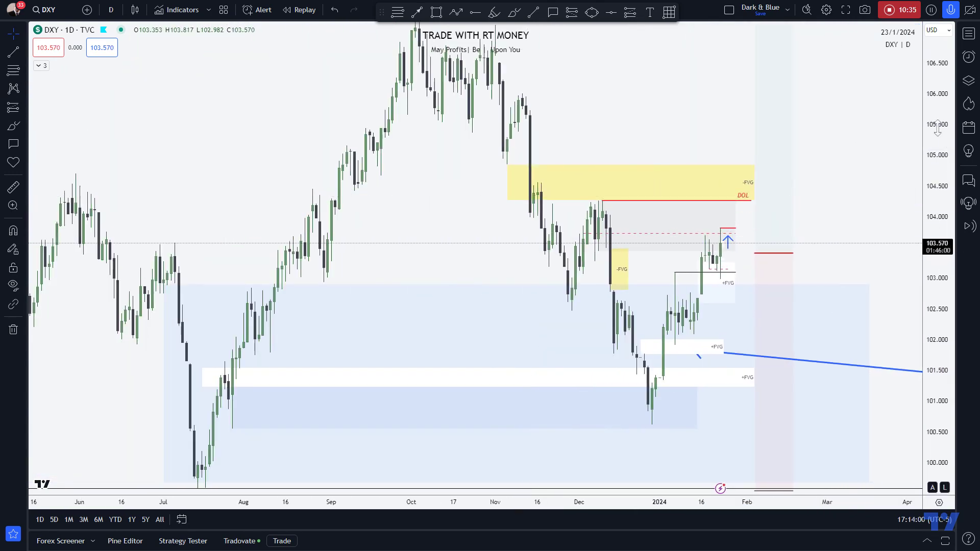
pyautogui.moveTo(938, 129); pyautogui.dragTo(924, 398)
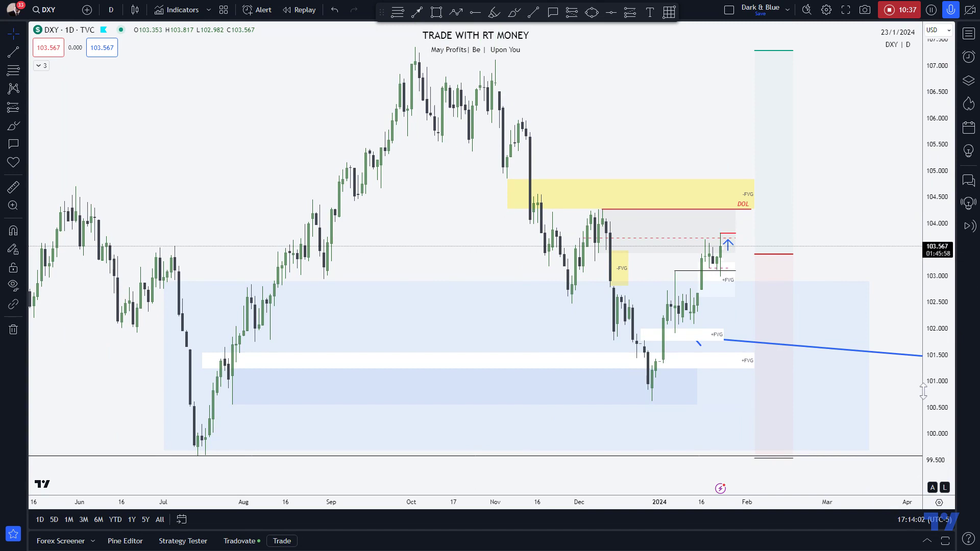